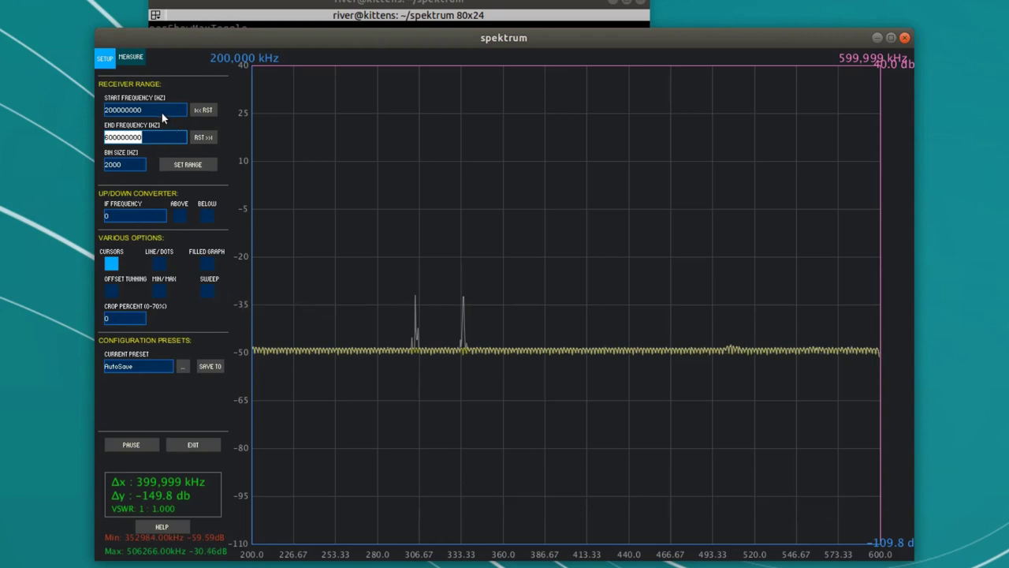
Set the receiver range to start at 280000000 Hz and end at 360000000 Hz
text(2800000)
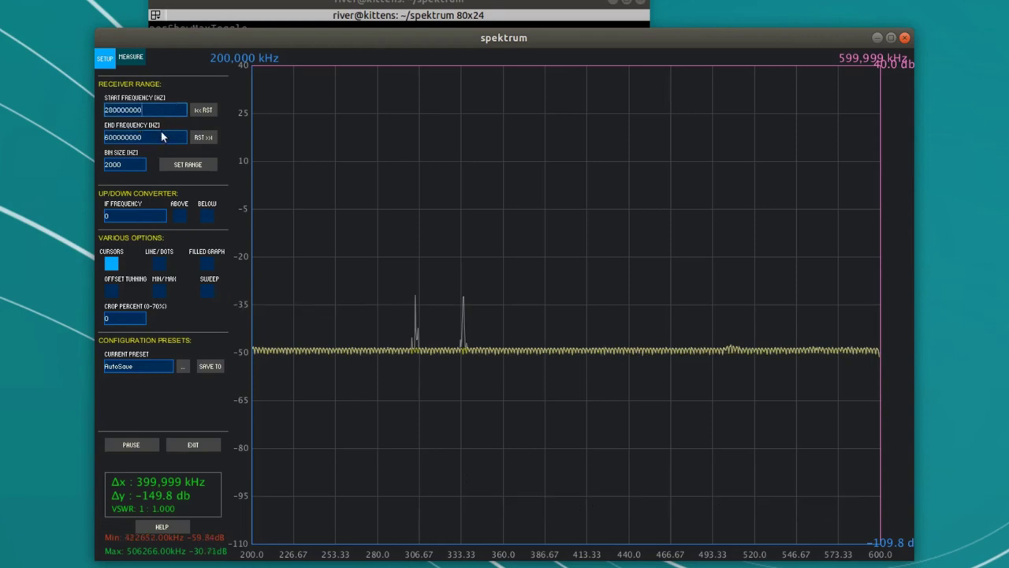
click(160, 138)
text(360000)
click(183, 165)
Reset the max hold trace and place the cursor on the tallest peak to read its frequency
click(131, 57)
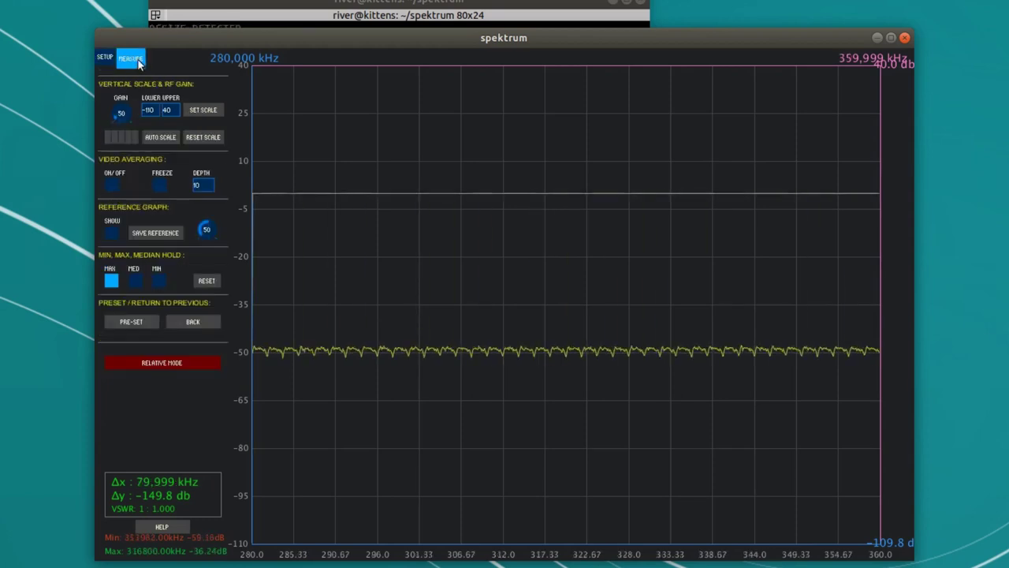
click(209, 283)
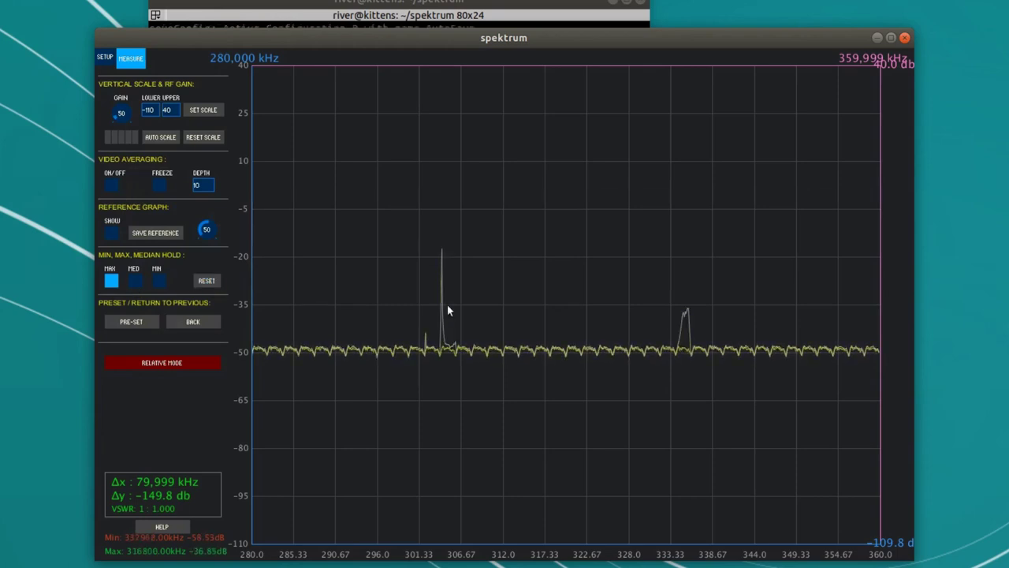
click(442, 252)
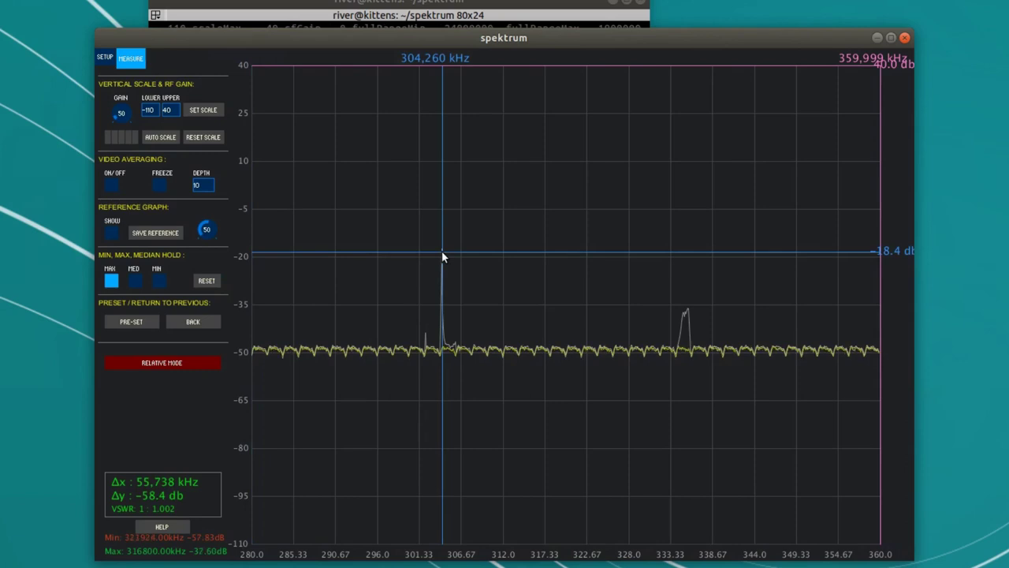
Narrow the receiver range to 296000000 Hz through 312000000 Hz around the strongest peak
click(105, 56)
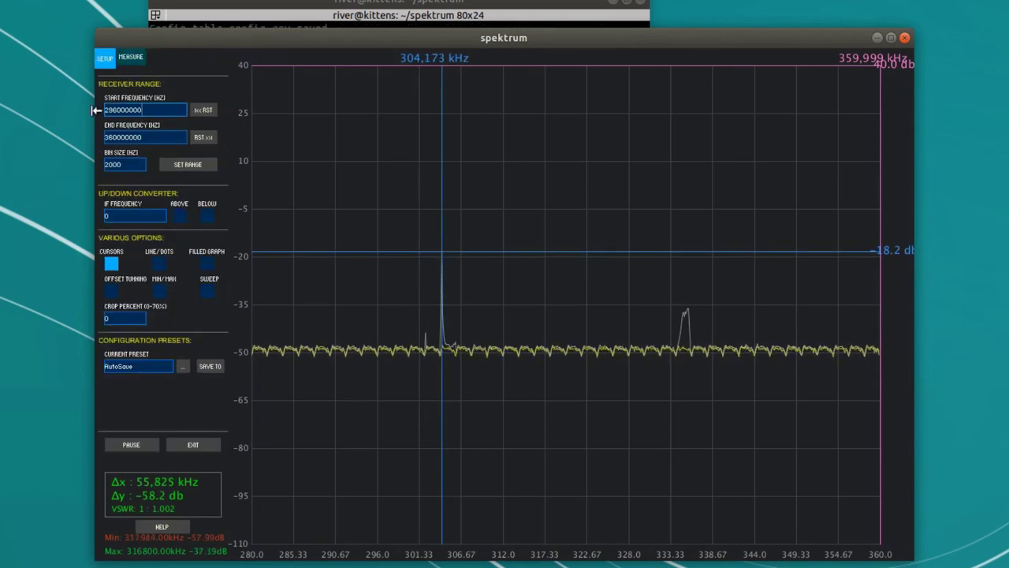
click(108, 139)
drag(108, 139, 101, 140)
key(BackSpace)
text(312)
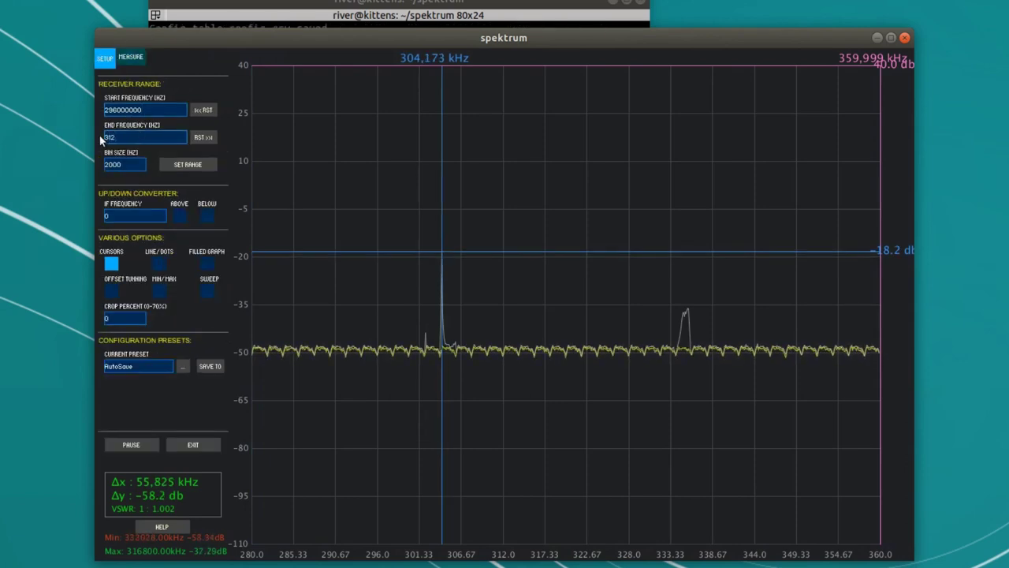
text(000000)
click(188, 164)
Clear the max hold for the narrowed range and align the cursor with the dominant peak to measure its frequency
click(131, 57)
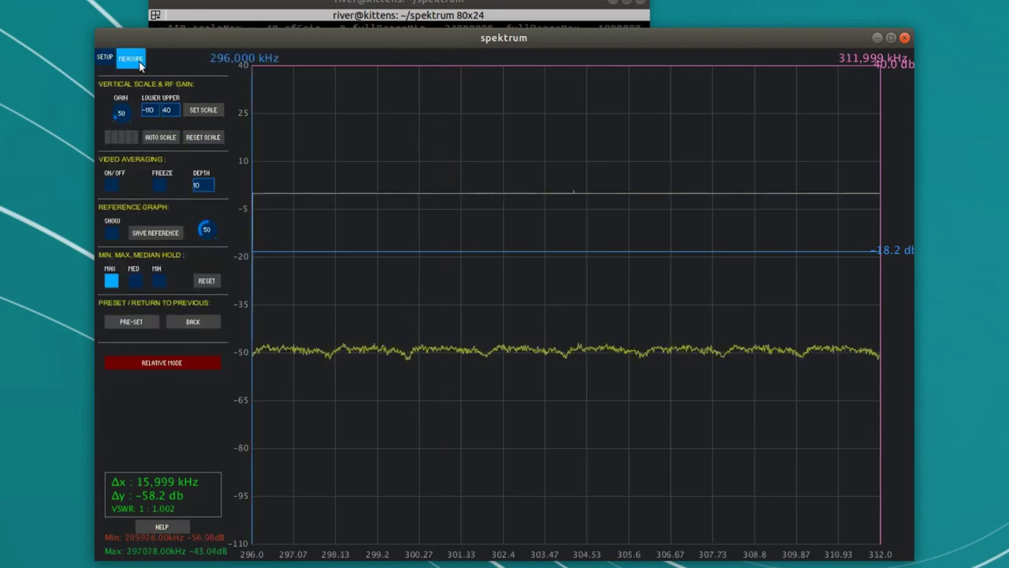
click(206, 282)
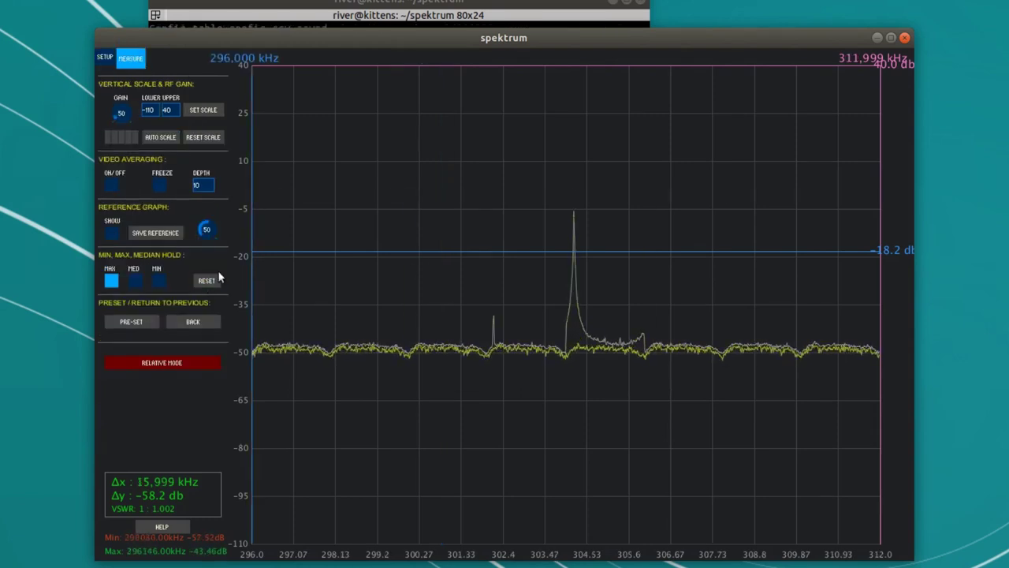
click(574, 263)
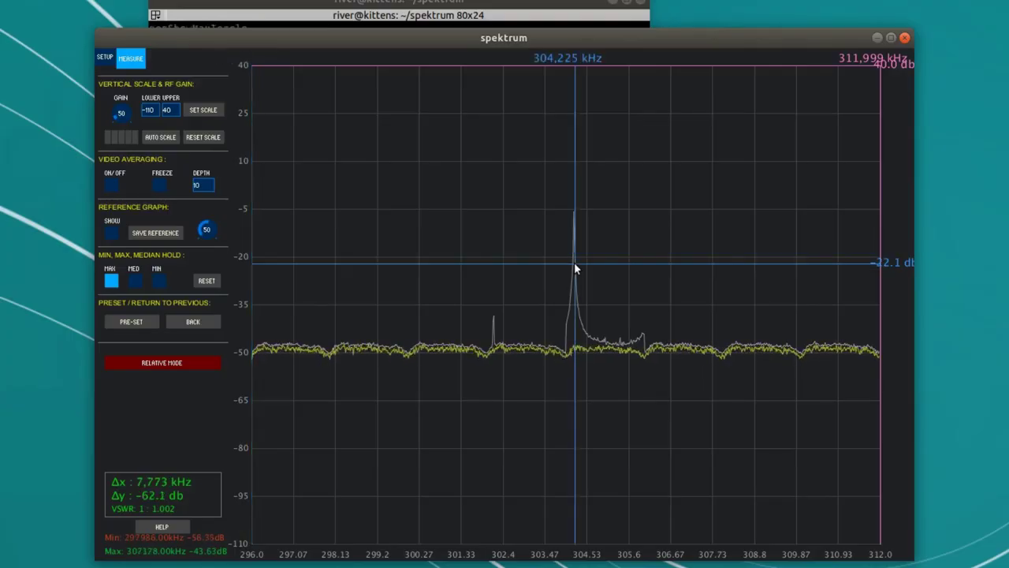
click(573, 262)
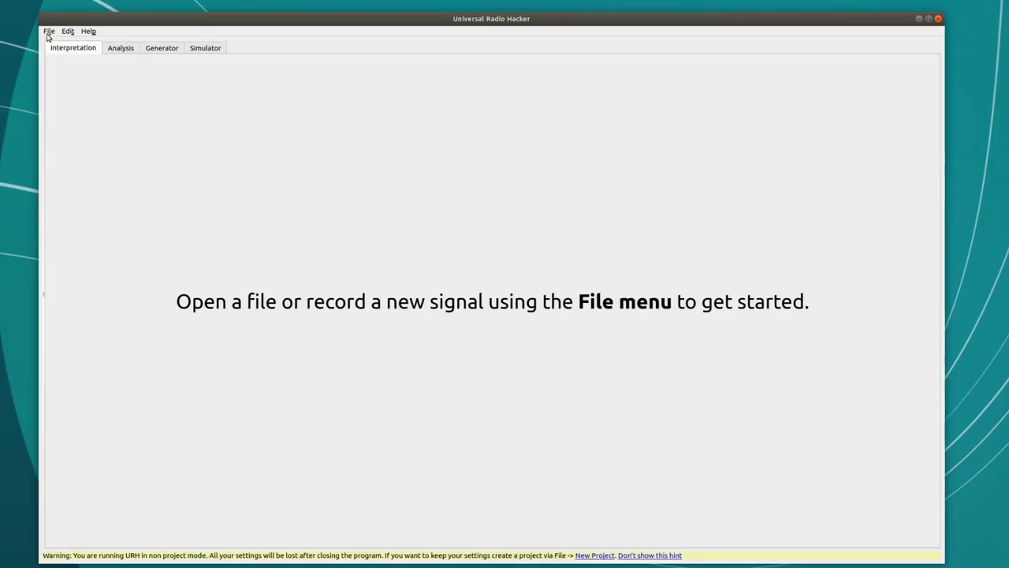
In Universal Radio Hacker, open the signal recorder, choose RTL-SDR as the device and refresh its device identifier
click(49, 32)
click(72, 103)
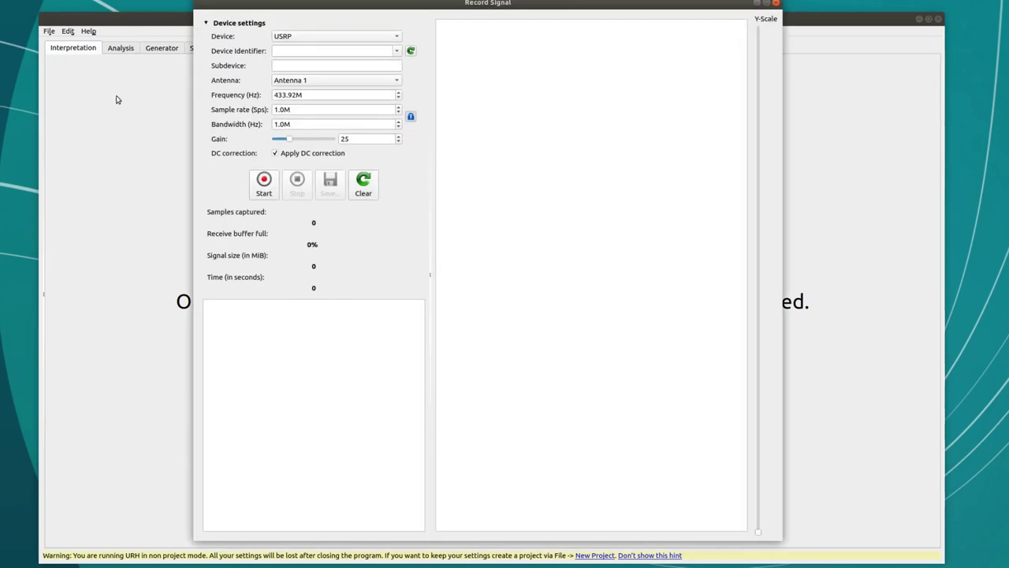
click(316, 37)
click(316, 4)
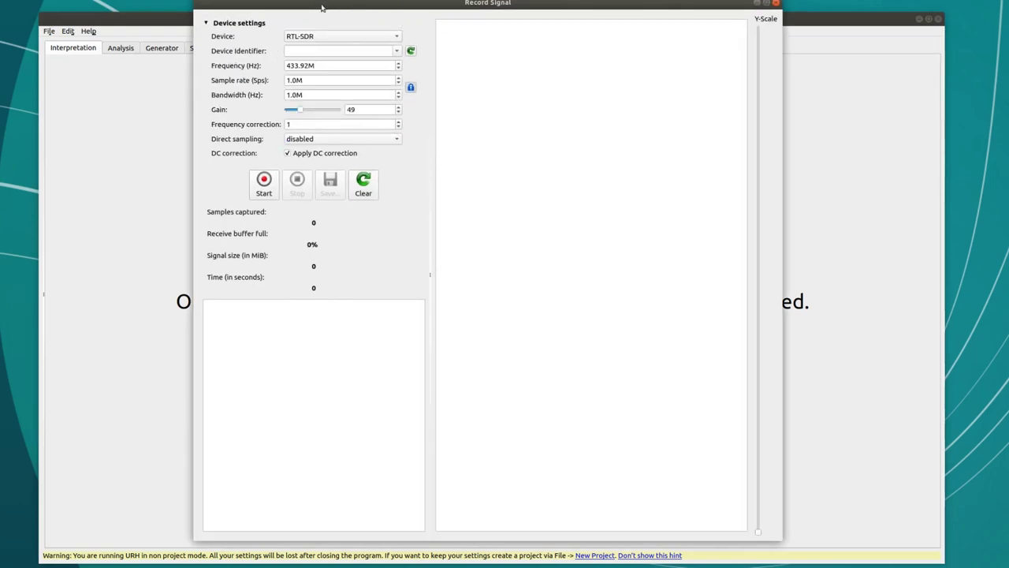
click(410, 52)
Set the recording frequency to 304.2M, keeping the sample rate and bandwidth at 1.0M
double_click(368, 65)
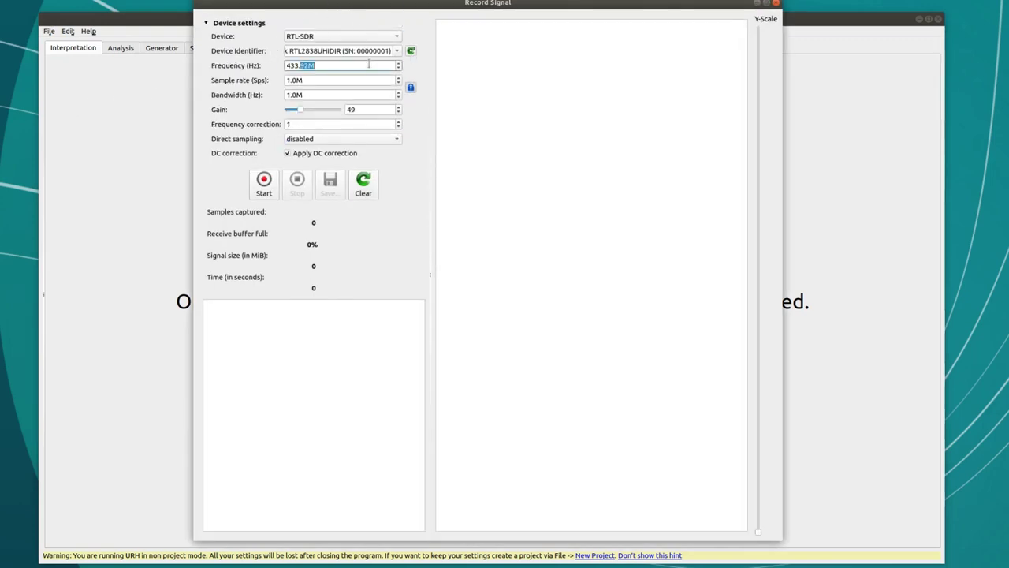
text(304.2M)
key(Tab)
key(Tab)
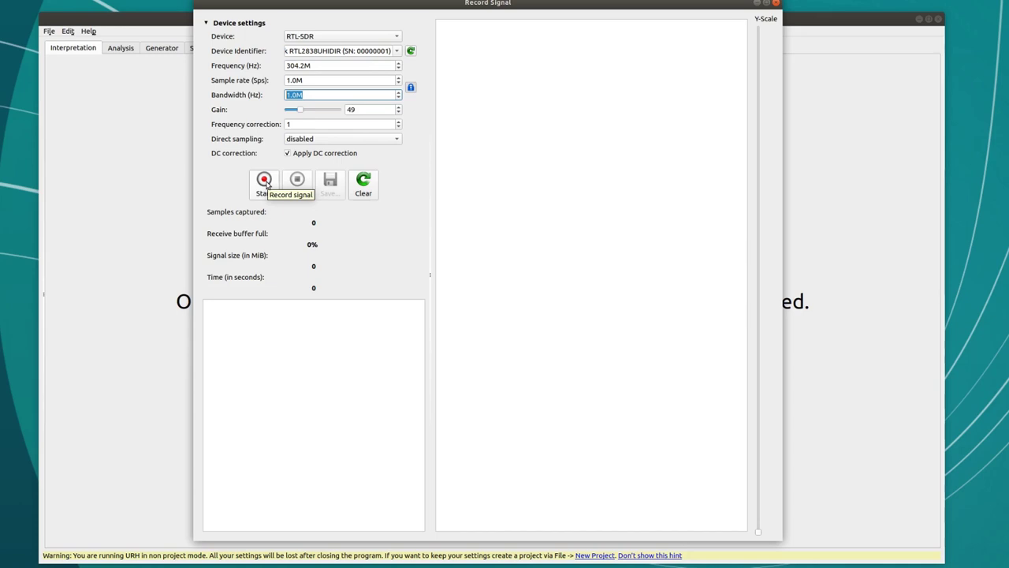
Record one remote button push and save the capture over button_push.complex16s, closing the recorder
click(264, 181)
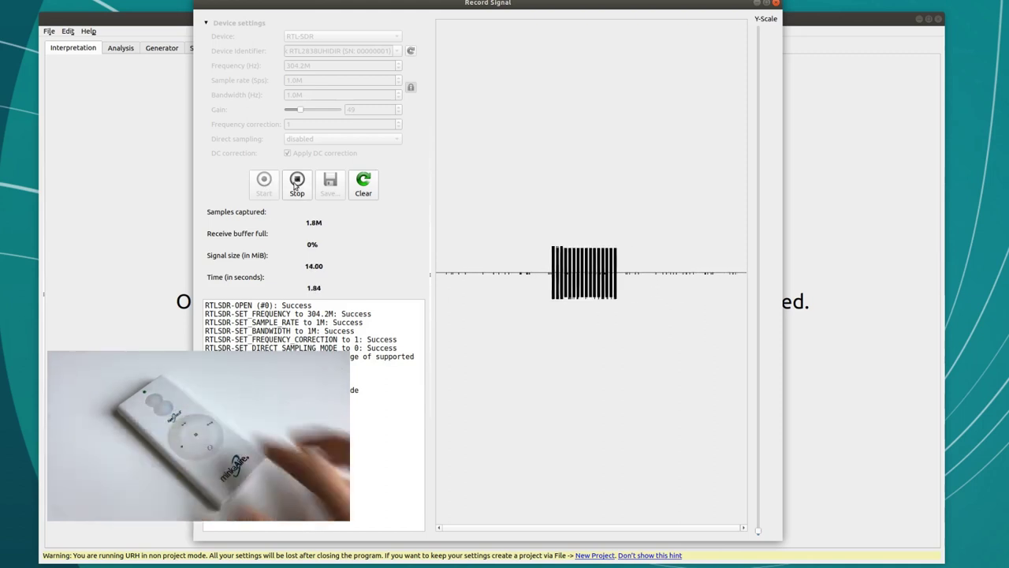
click(297, 181)
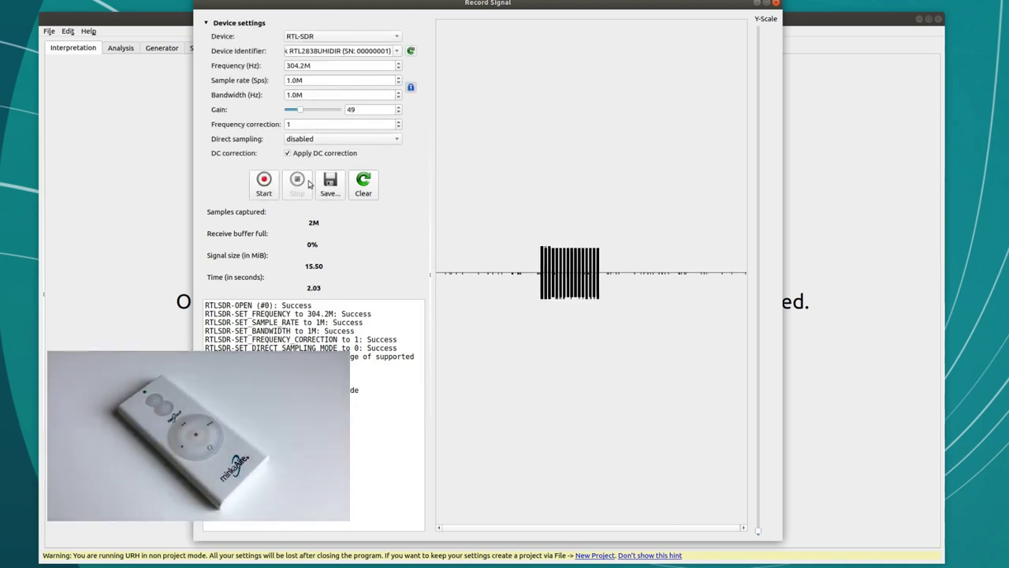
click(327, 186)
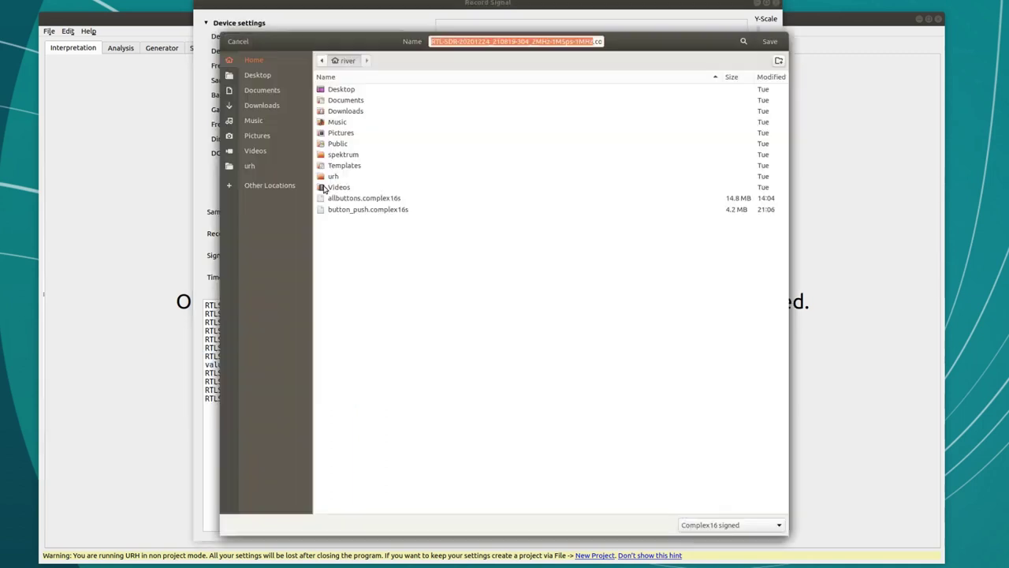
click(364, 211)
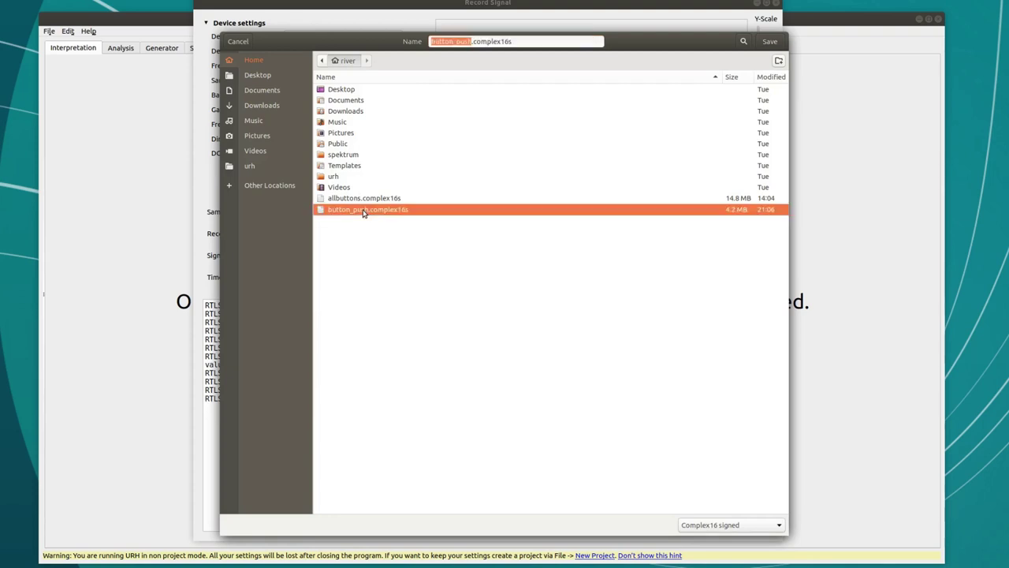
double_click(364, 211)
click(619, 320)
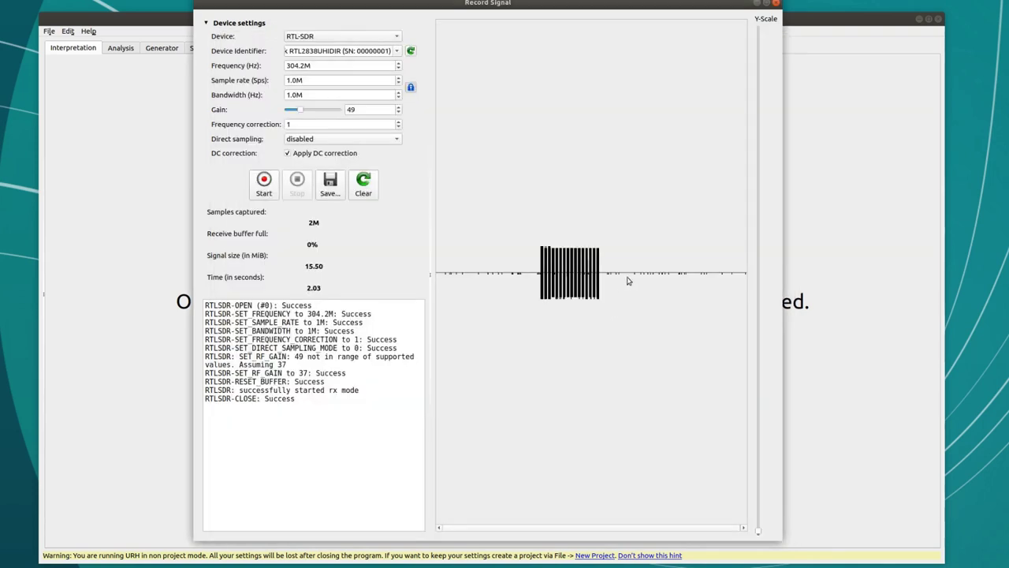
click(777, 4)
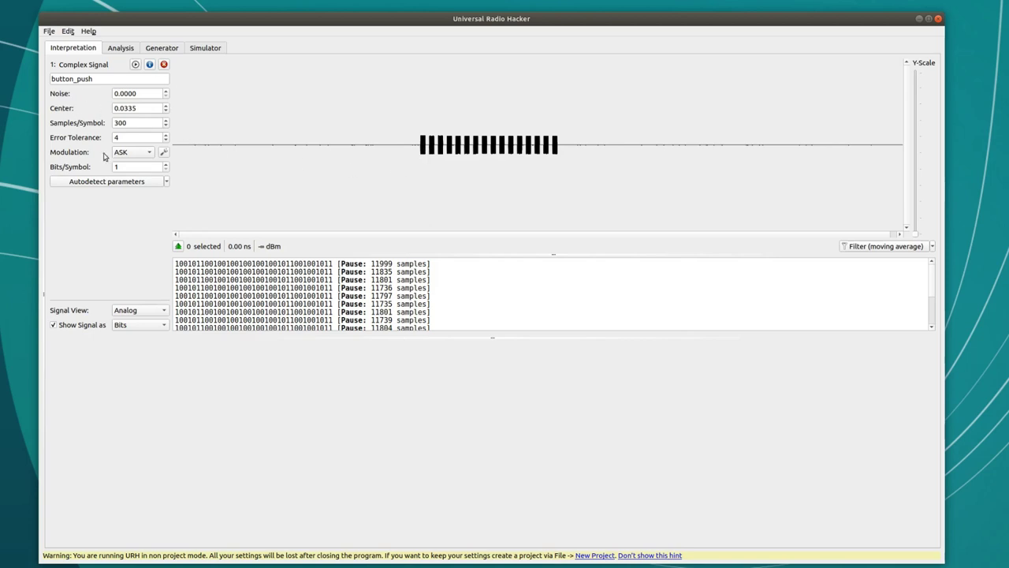
Enlarge the button_push waveform's vertical scale and examine its first pulse bursts up close
mouse_move(96, 139)
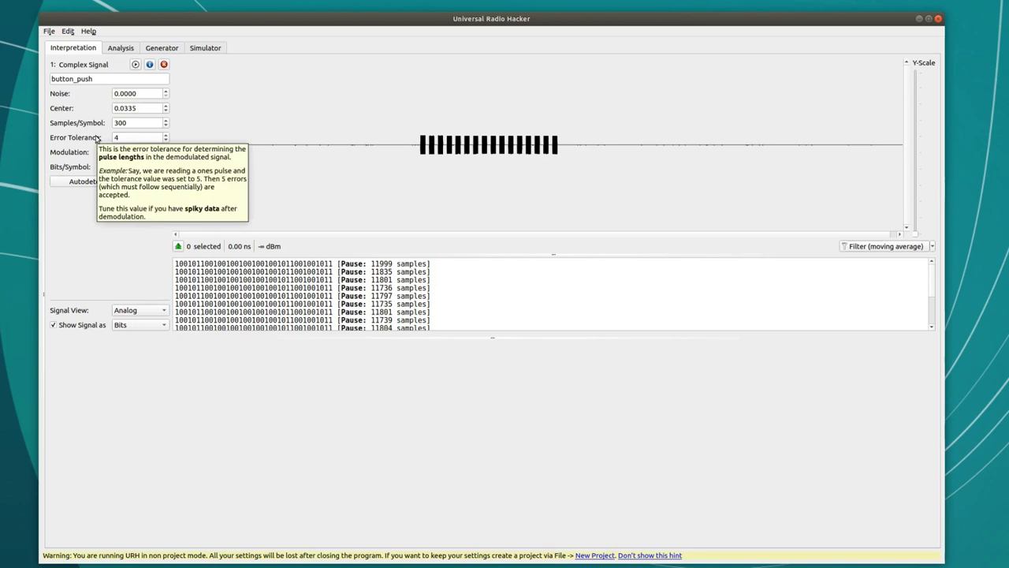
scroll(291, 130, up, 5)
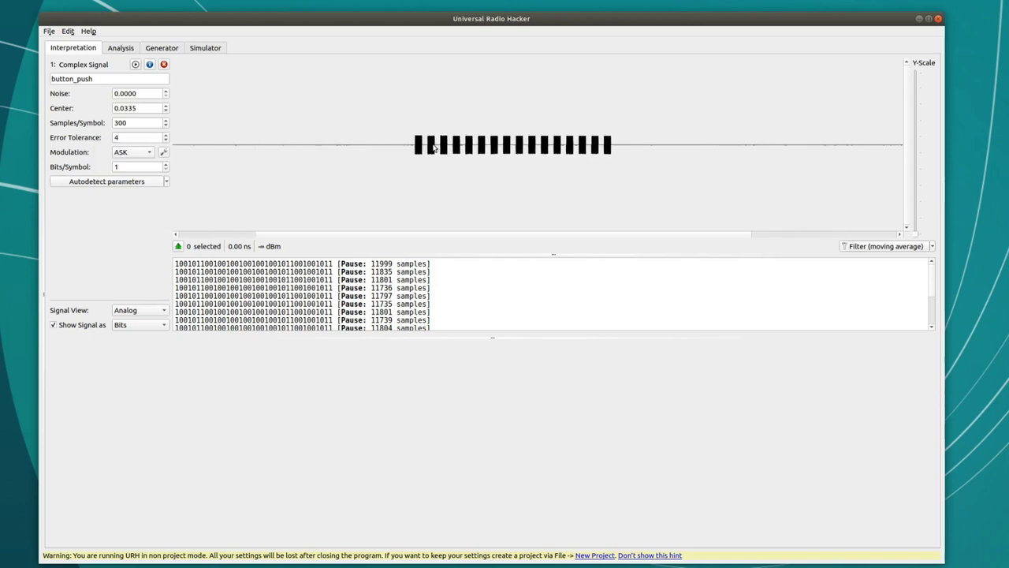
drag(916, 233, 917, 225)
scroll(437, 185, up, 8)
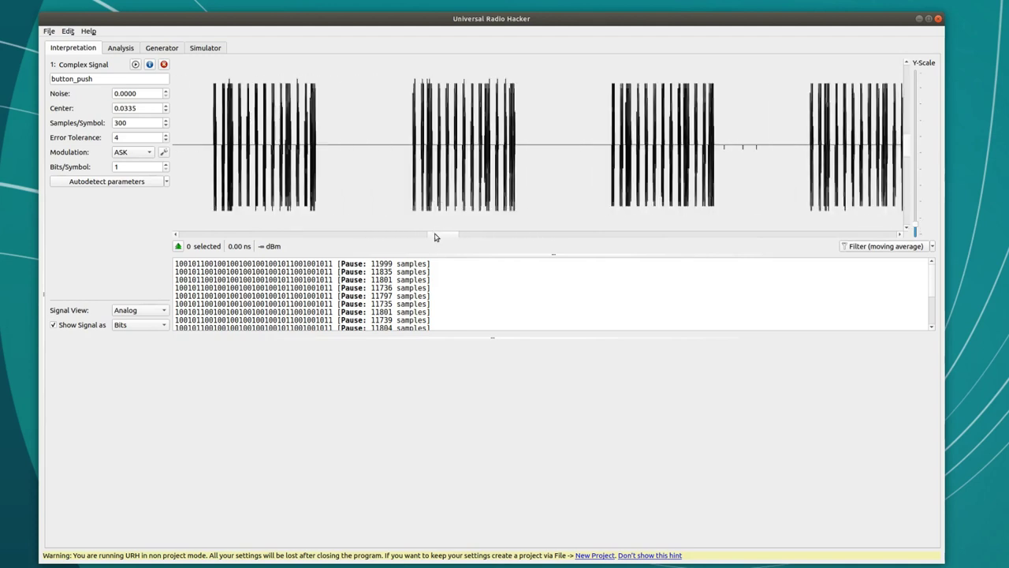
scroll(442, 234, up, 3)
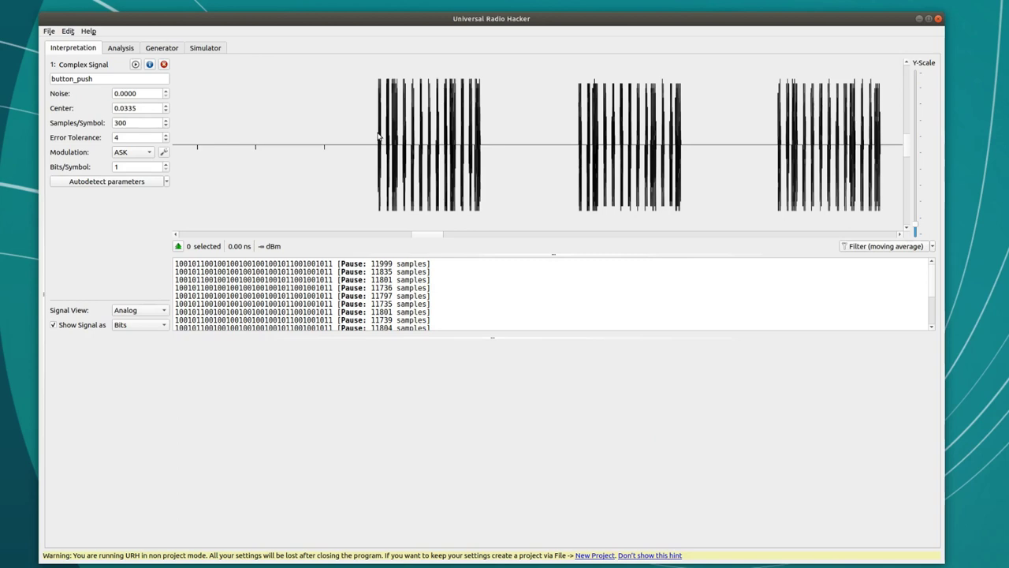
Select individual bits in the first demodulated message and compare each with its highlighted pulse or gap in the waveform
drag(175, 265, 189, 264)
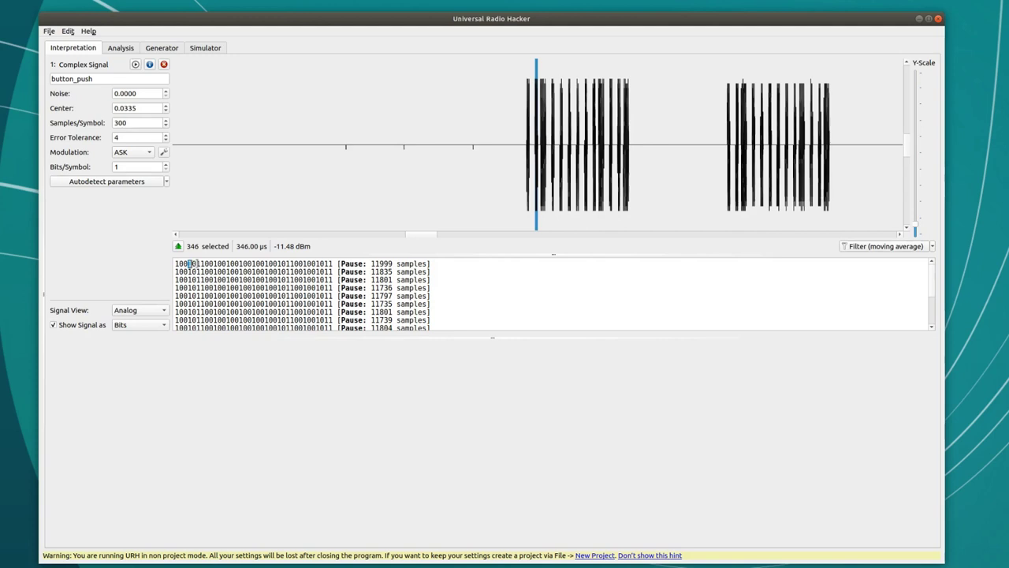
drag(190, 264, 242, 264)
click(210, 264)
click(227, 264)
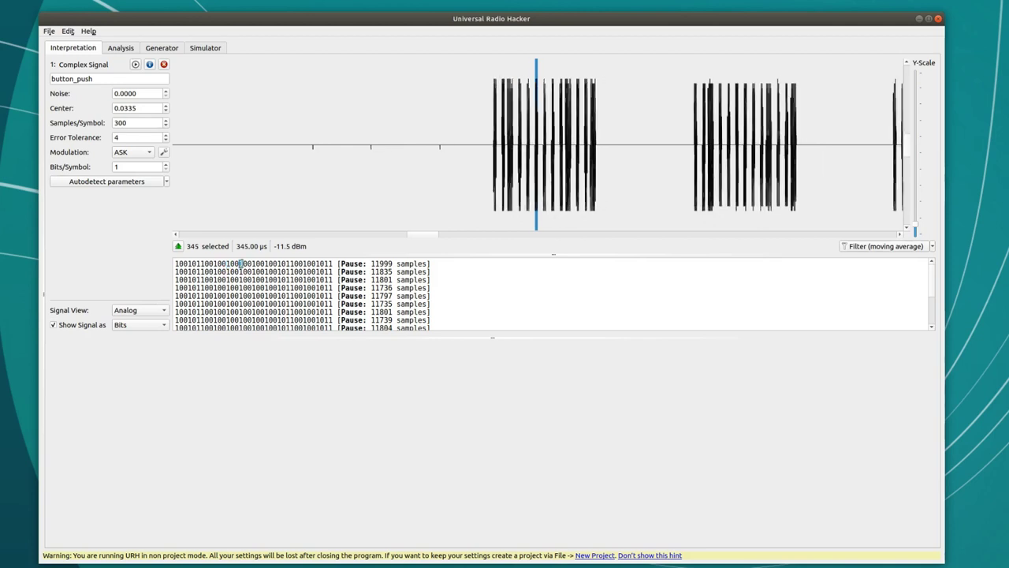
click(241, 264)
drag(184, 264, 201, 264)
click(211, 264)
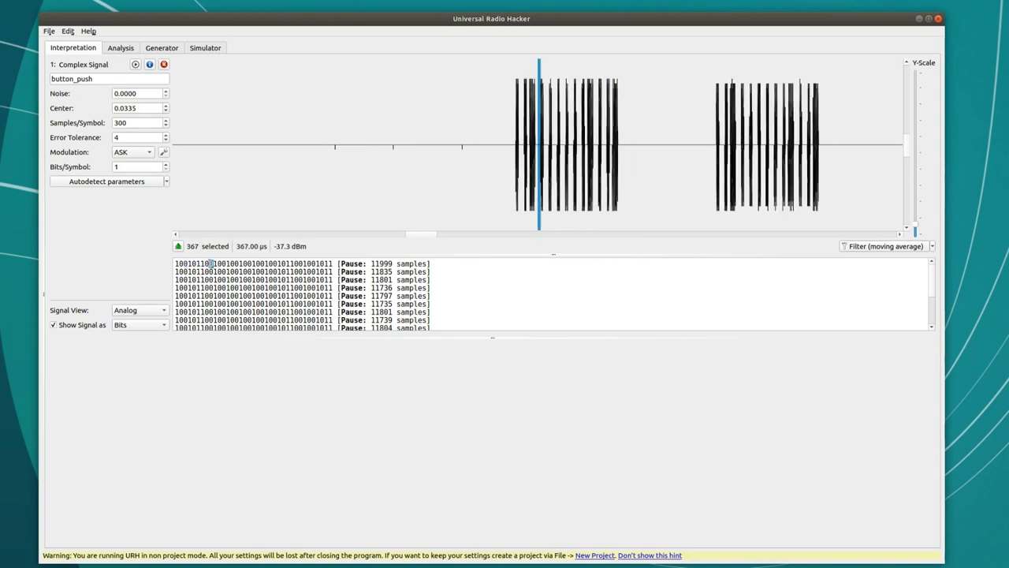
click(224, 264)
click(234, 265)
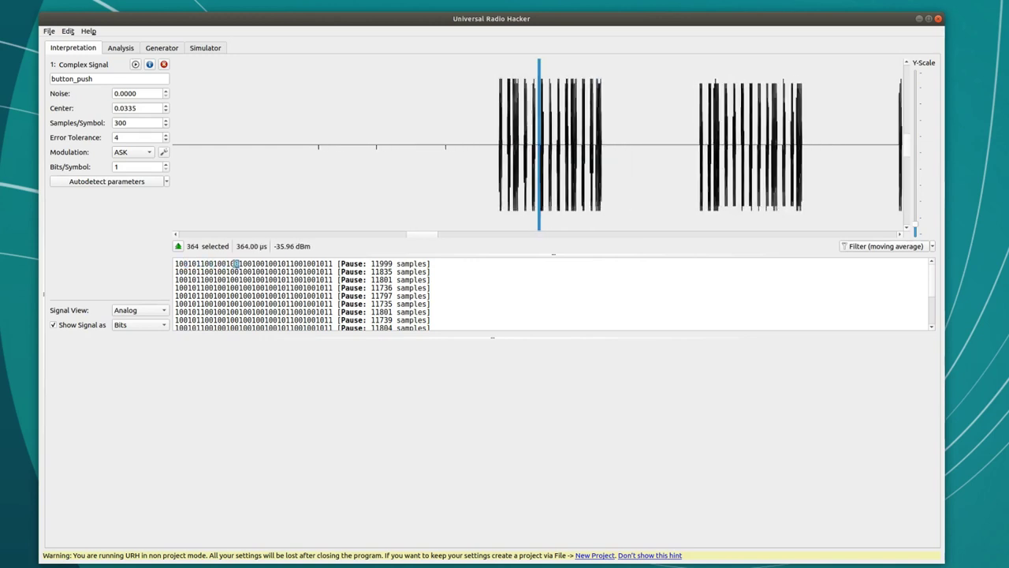
scroll(552, 163, up, 8)
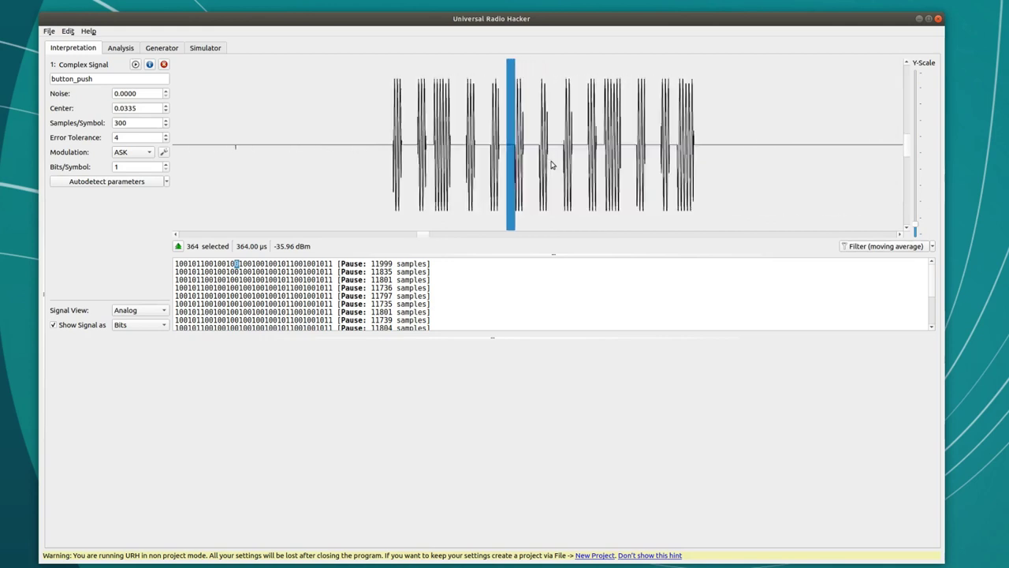
scroll(465, 162, down, 1)
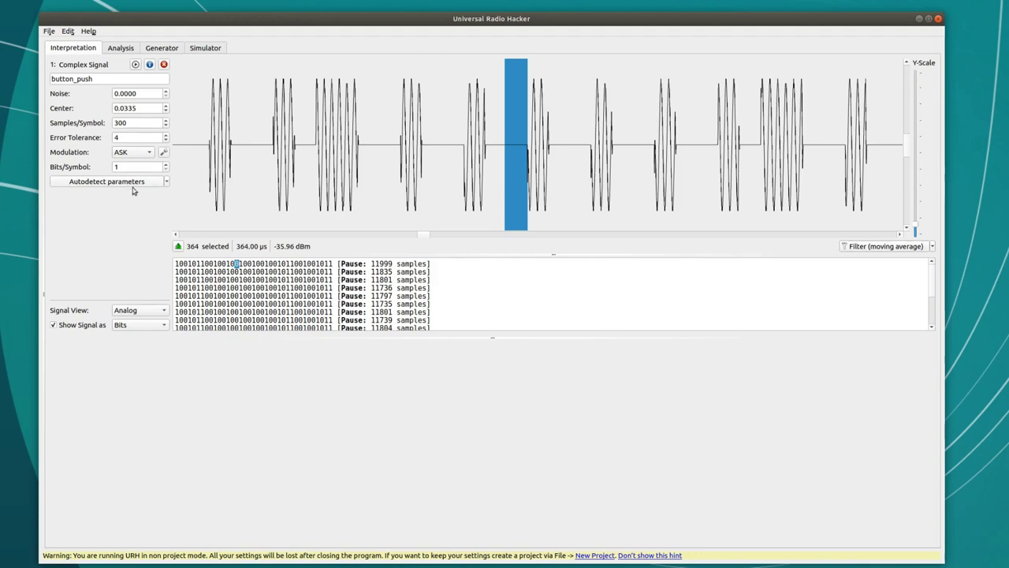
Set the message length divisor to 3 for the ASK modulation and check the first two messages against the waveform
click(163, 152)
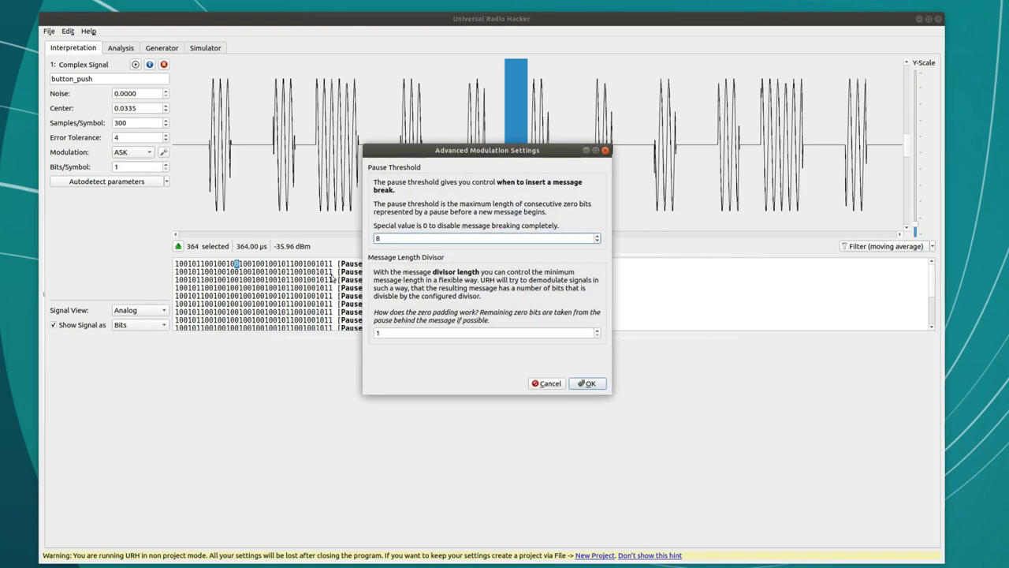
double_click(400, 333)
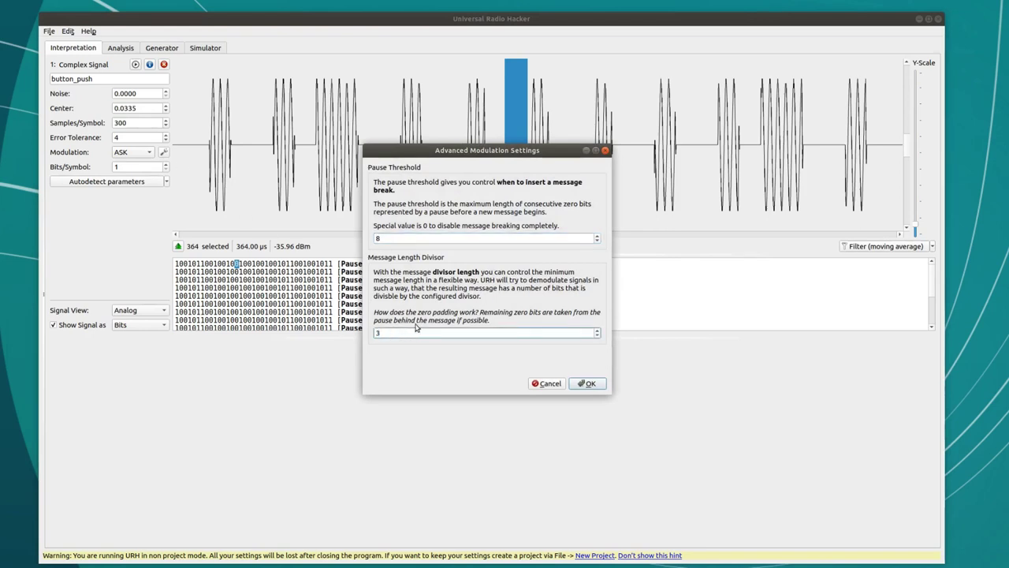
click(585, 384)
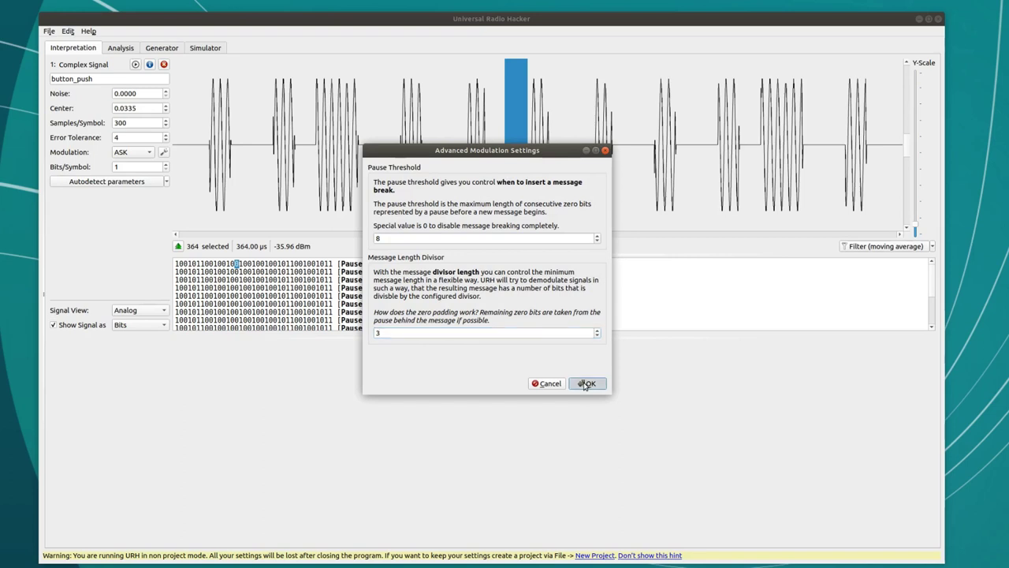
double_click(258, 263)
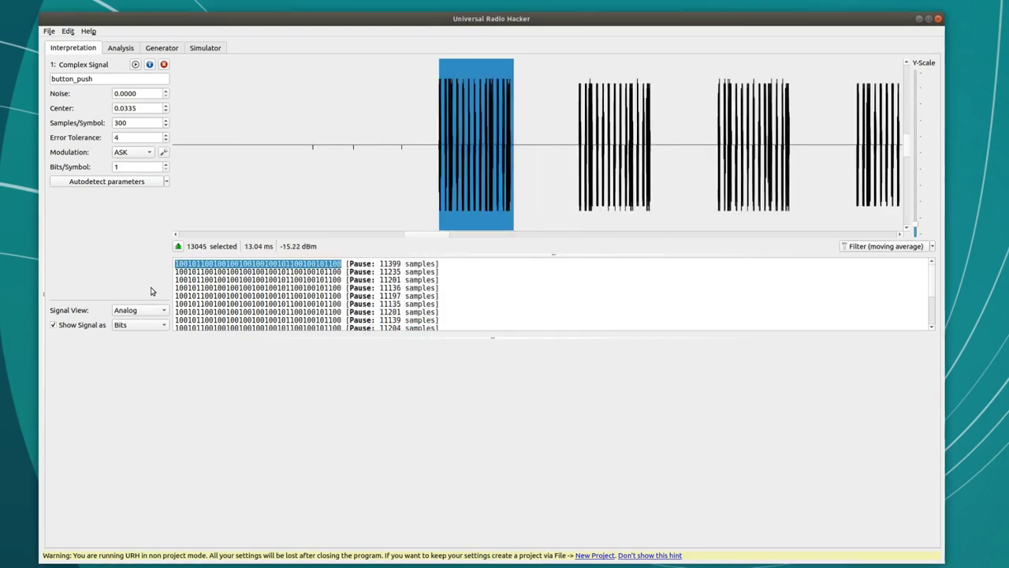
double_click(175, 272)
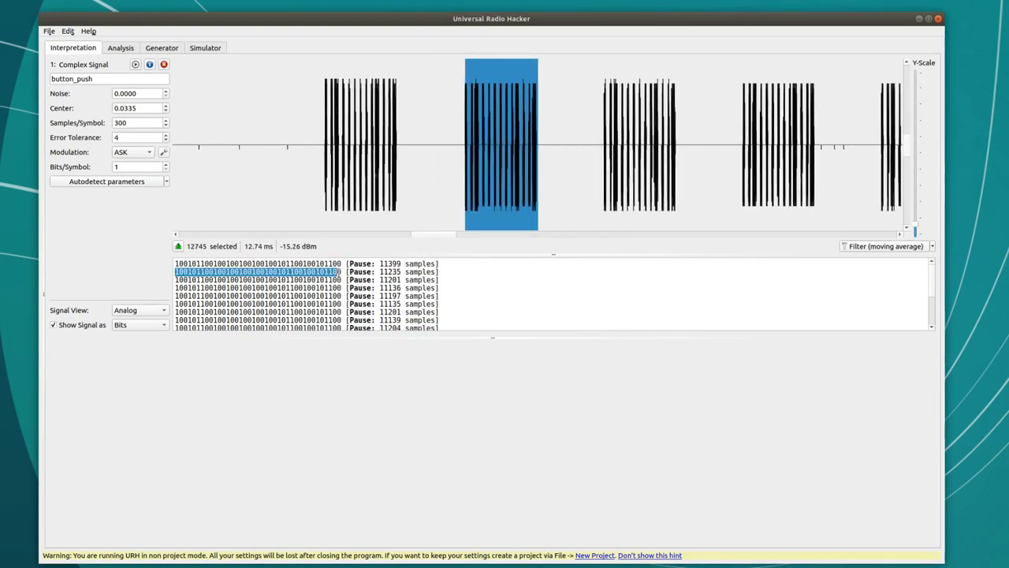
Select the third demodulated message and compare it with its pulse burst in the button_push waveform
drag(175, 279, 341, 279)
click(342, 279)
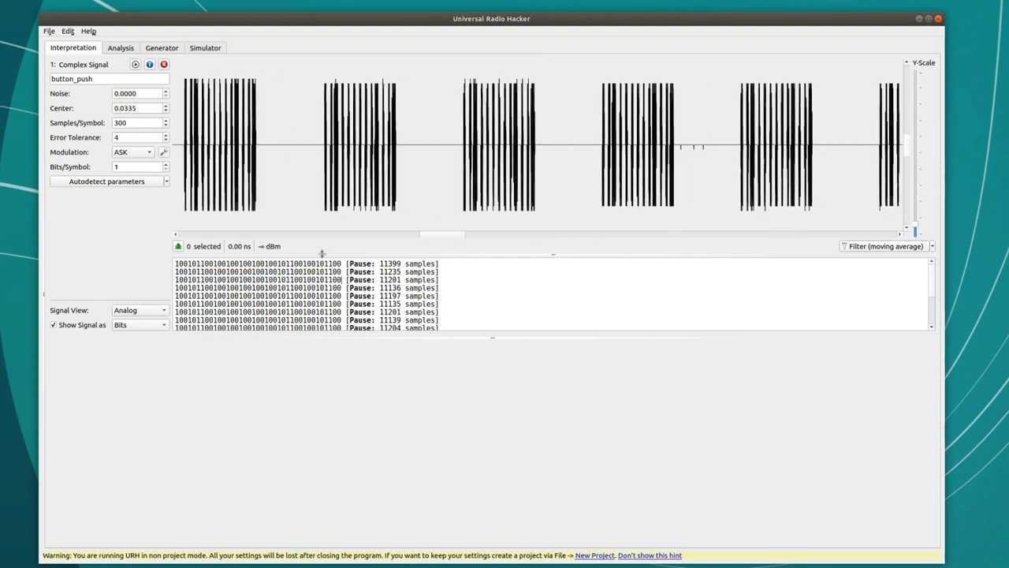
Build a custom decoding for the button_push protocol that uses Remove Carrier with the carrier pattern 10_
click(120, 48)
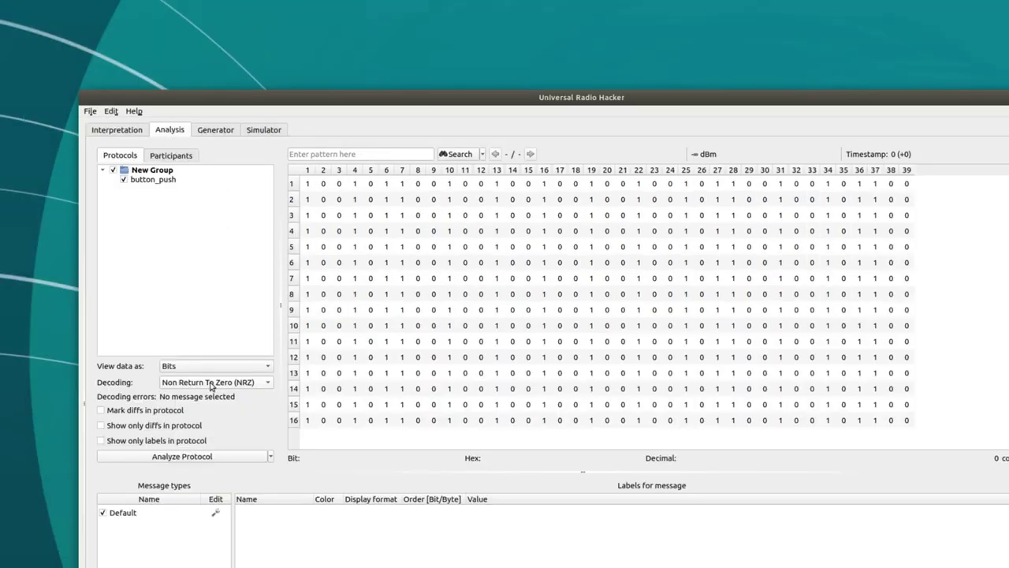
click(212, 382)
click(214, 447)
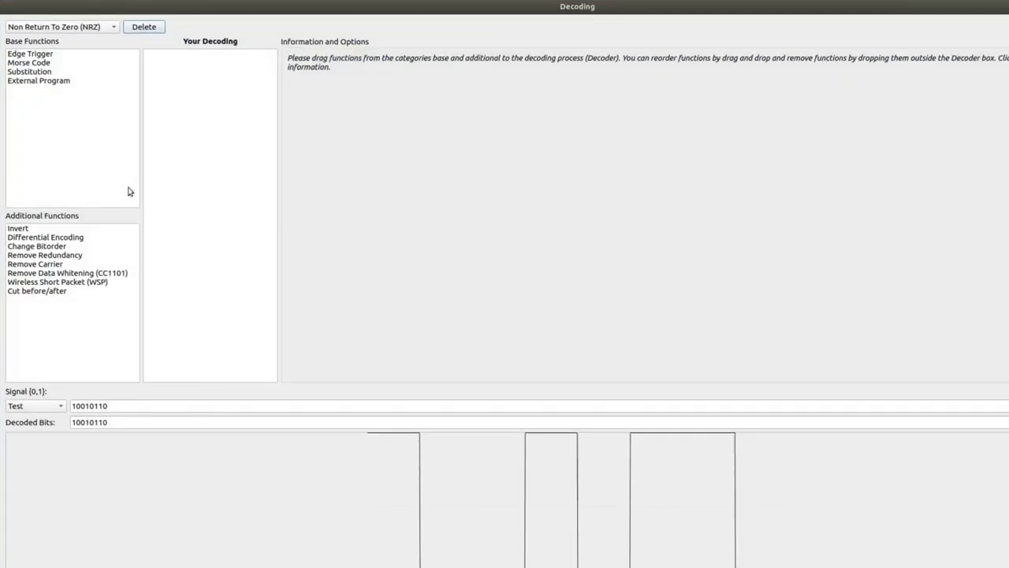
click(82, 265)
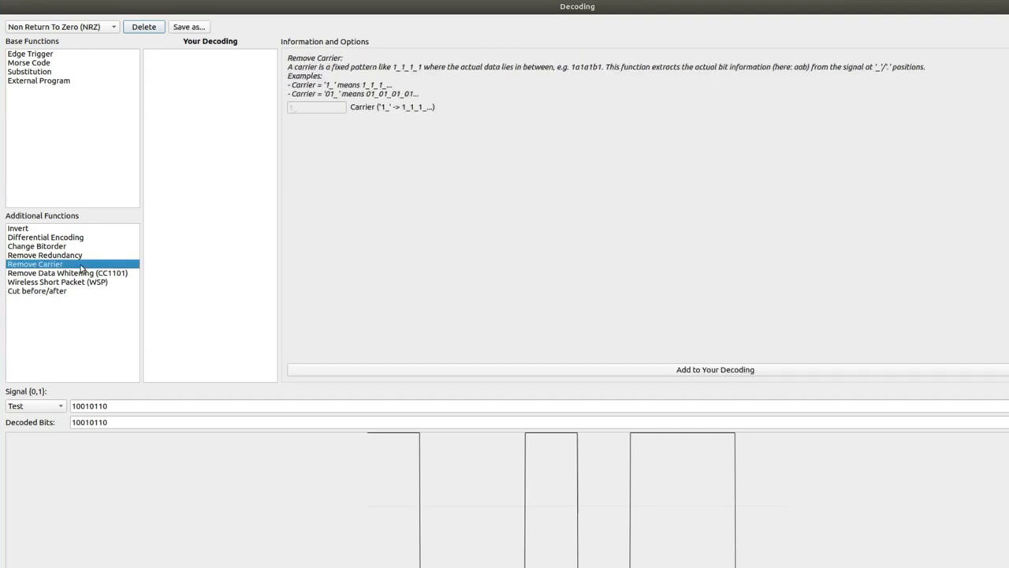
click(569, 371)
double_click(306, 126)
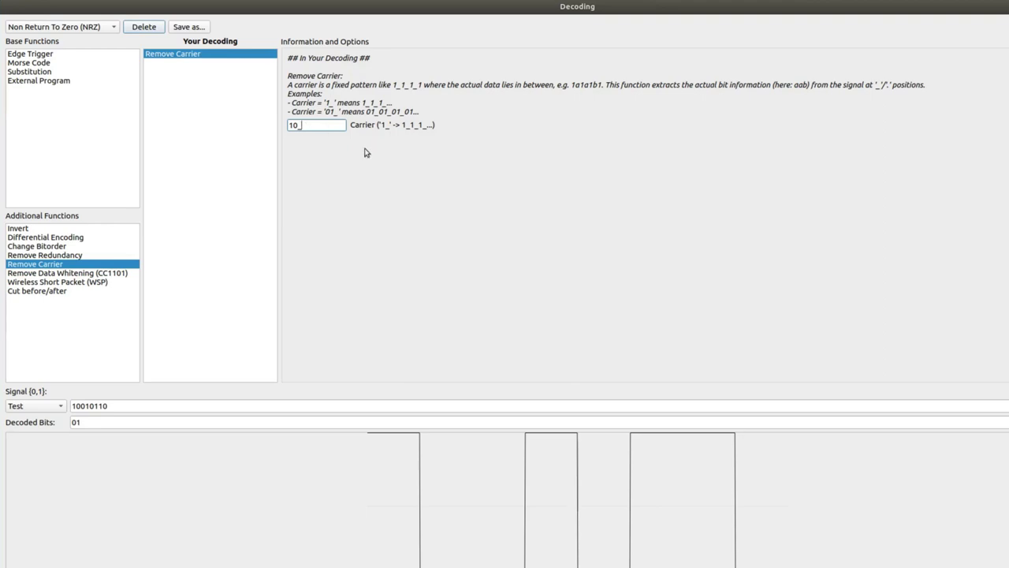
Save the custom decoding under the name Minka Aire and return to the protocol analysis
click(187, 28)
text(Minka Aire)
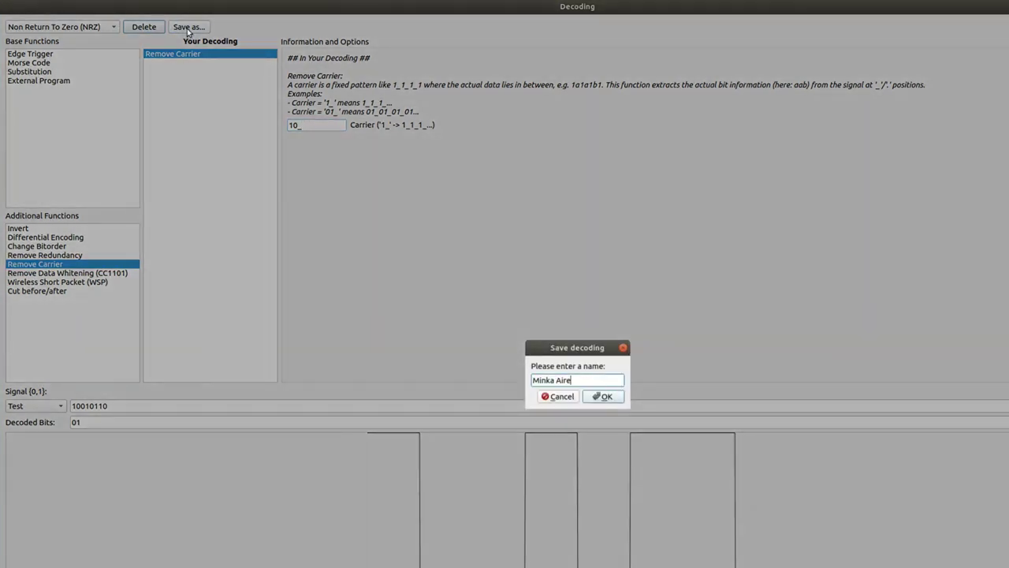
key(Return)
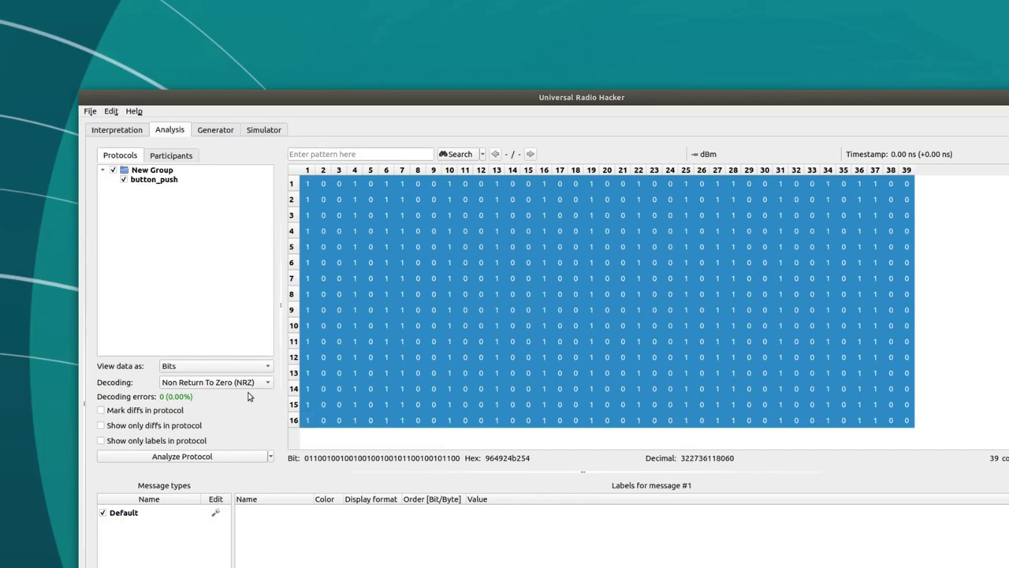
Apply the Minka Aire decoding to all button_push messages and select the first decoded message
click(251, 383)
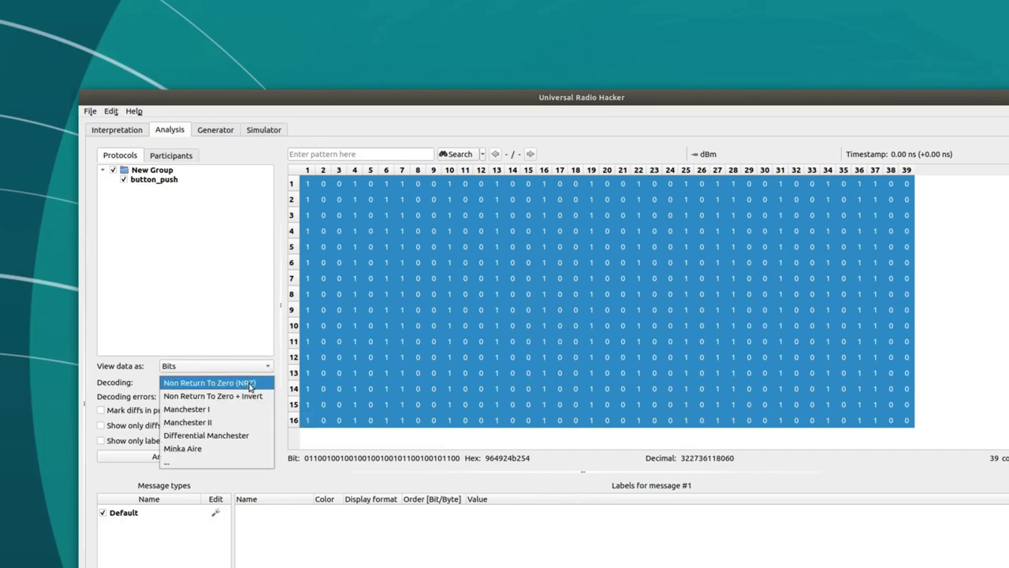
click(224, 450)
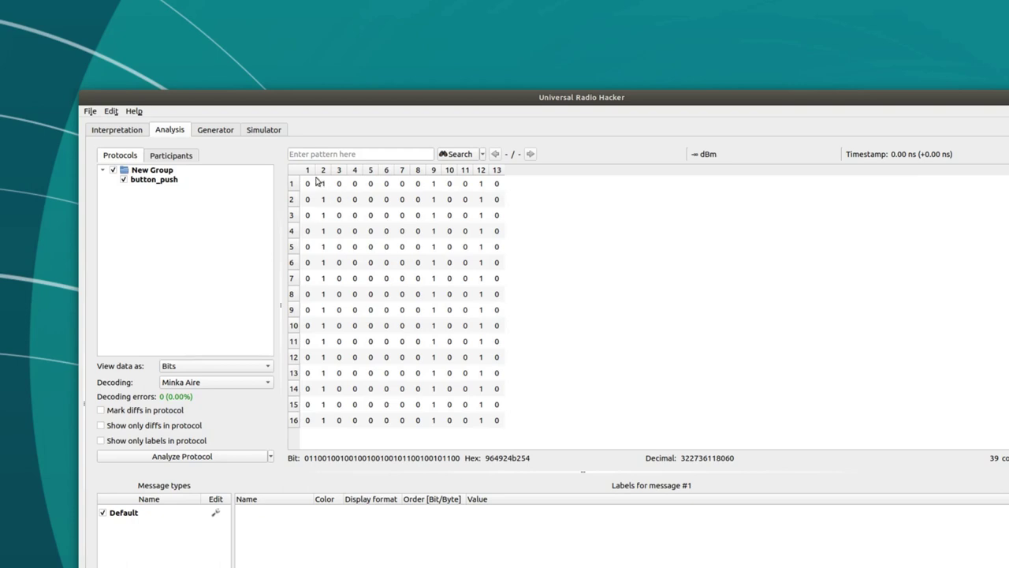
click(291, 183)
Record a new signal at 304.2M with the refreshed RTL-SDR device, capturing a push of each remote button
click(90, 112)
click(73, 105)
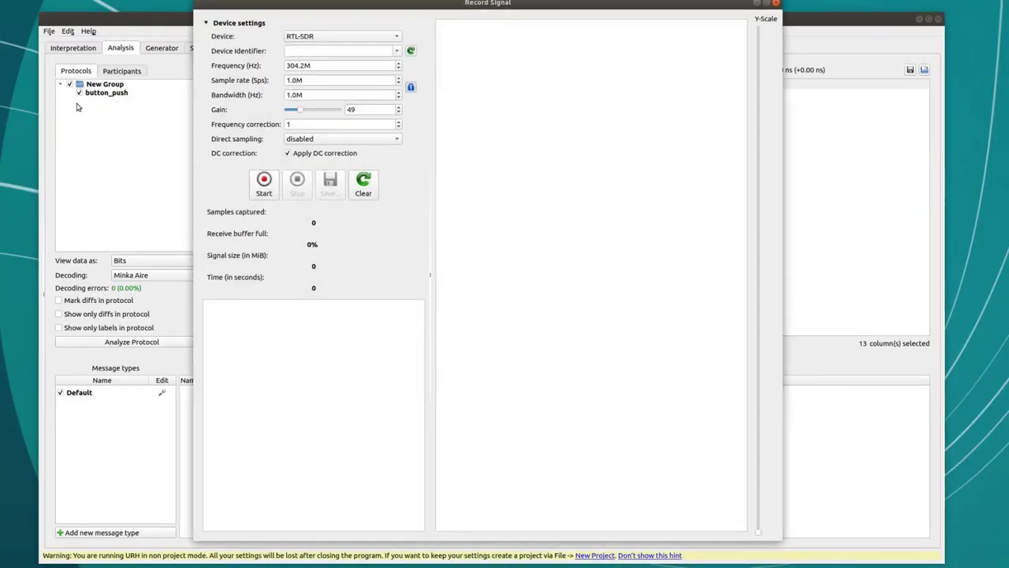
click(409, 50)
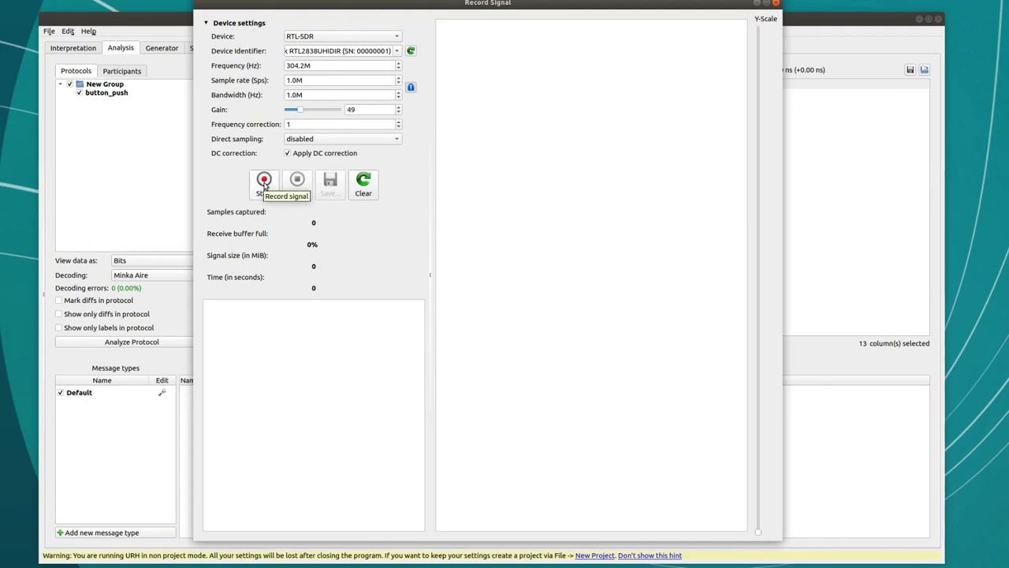
click(264, 181)
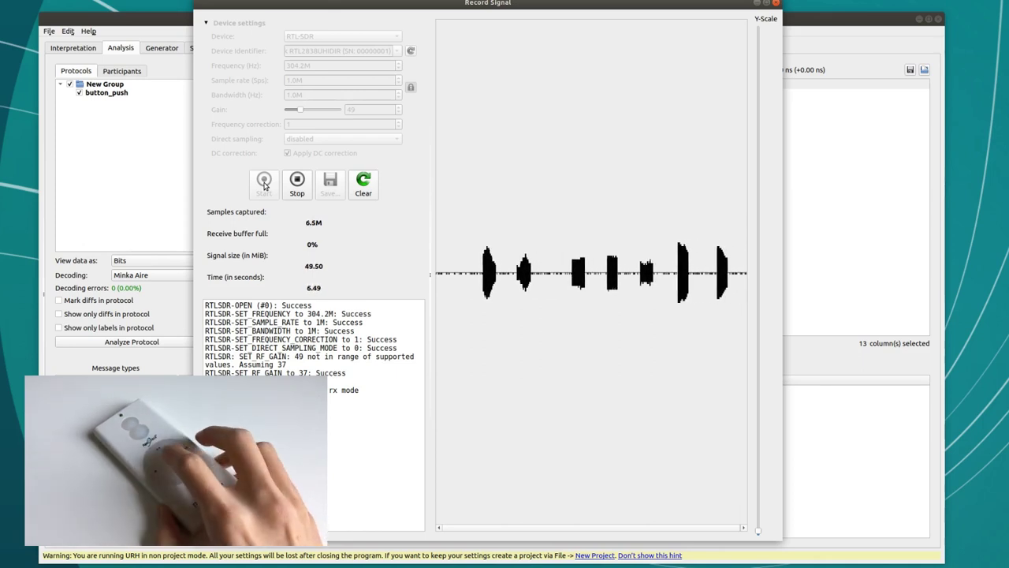
click(297, 183)
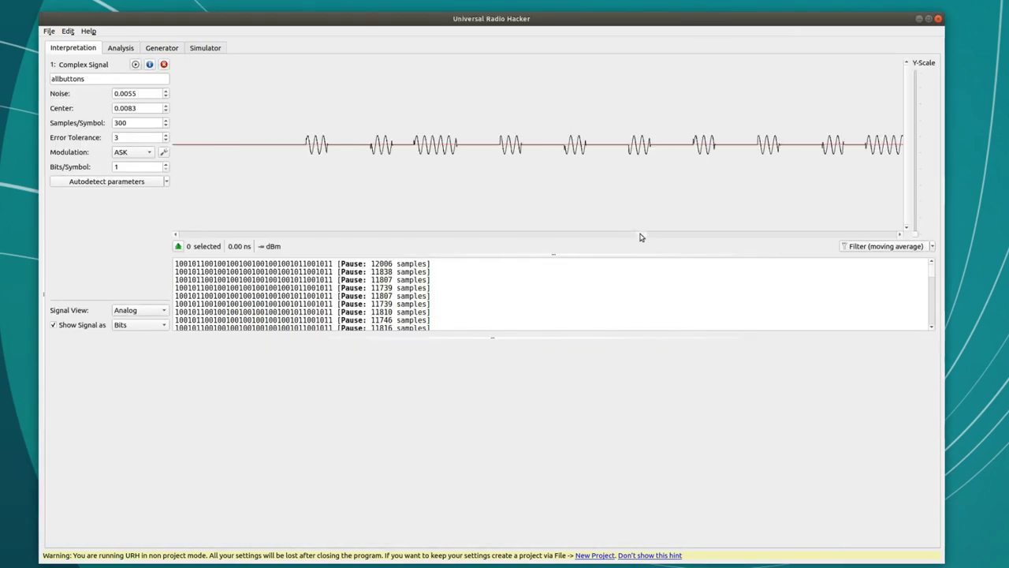
Look over the pulse bursts of the allbuttons signal and set its message length divisor to 3
scroll(552, 170, down, 5)
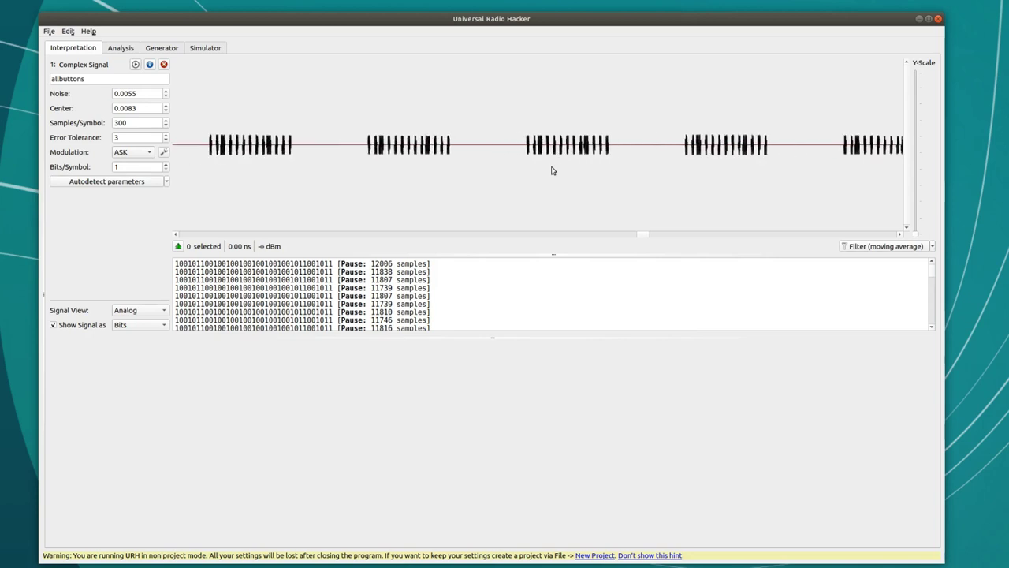
scroll(552, 170, up, 1)
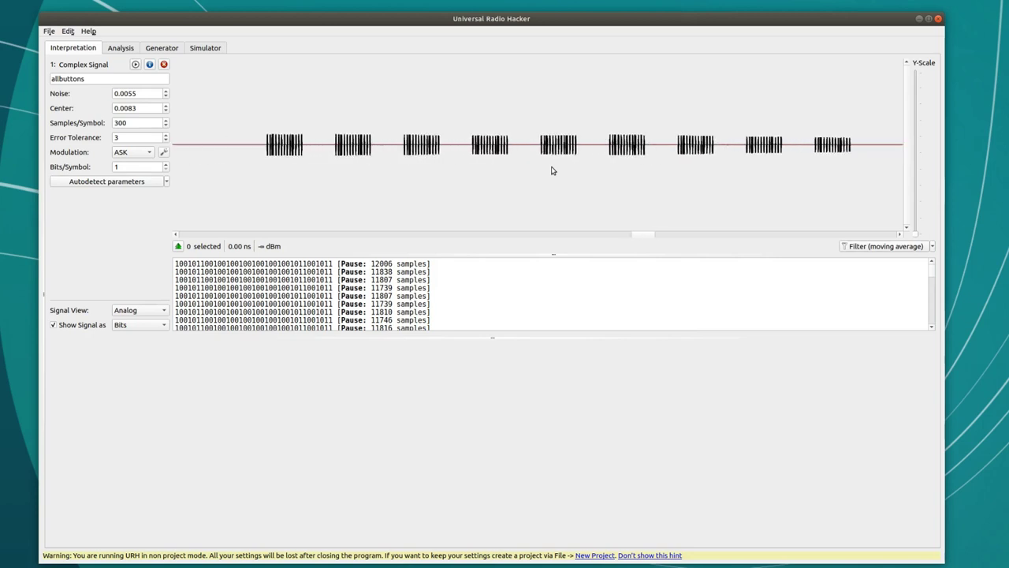
click(164, 152)
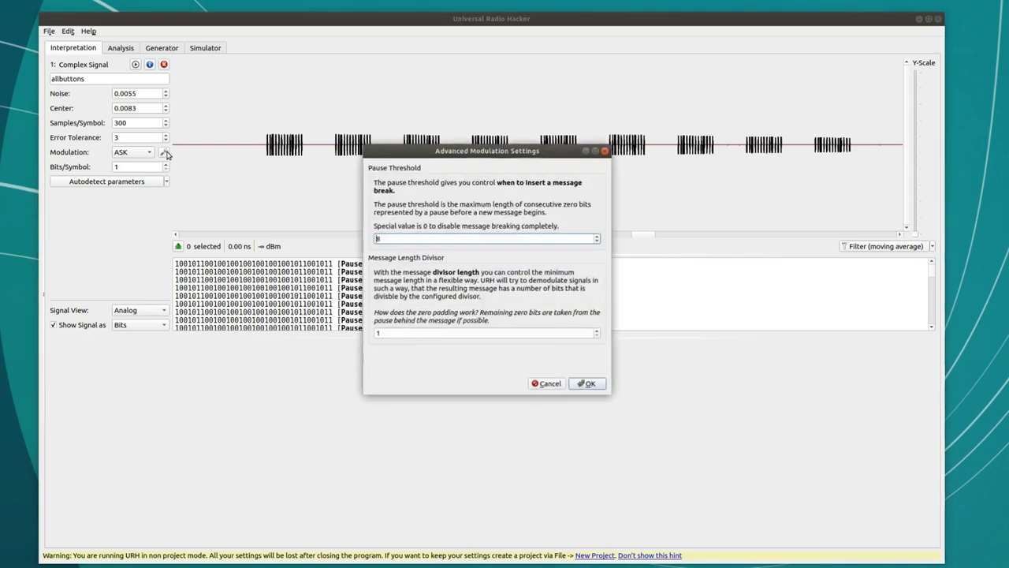
click(407, 332)
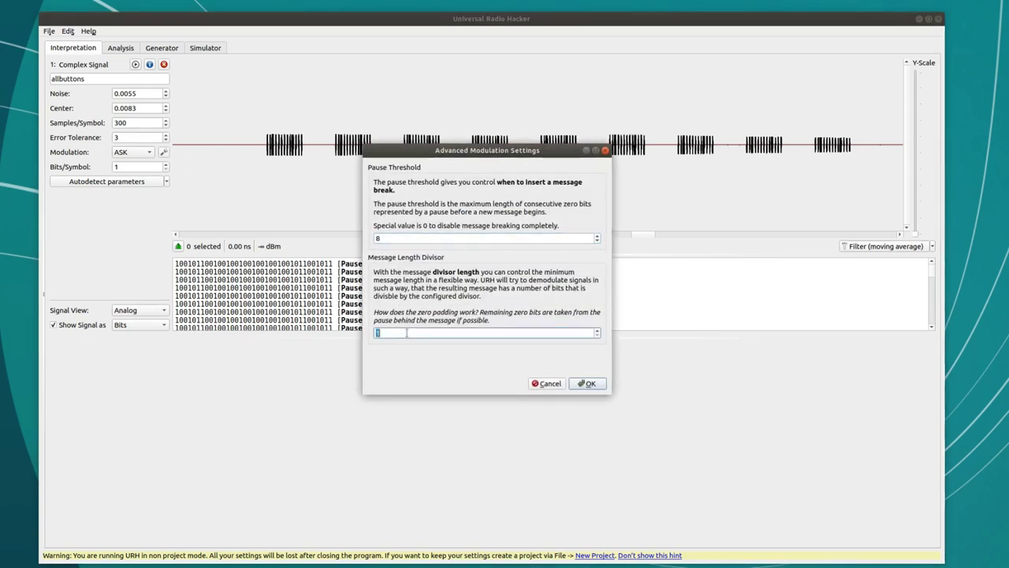
text(3)
key(Return)
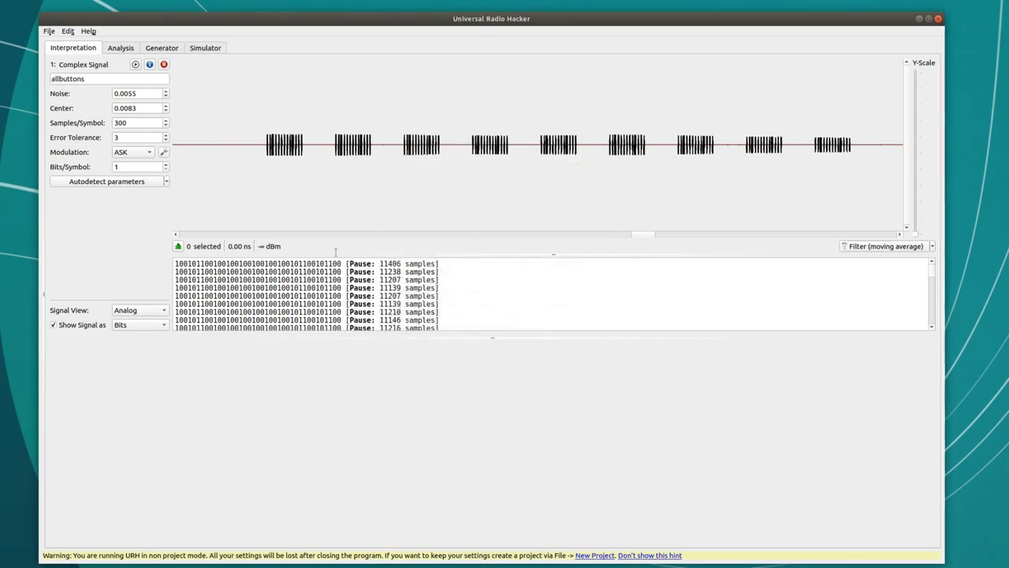
Select all messages of the allbuttons protocol in the analysis and apply the Minka Aire decoding to them
click(118, 50)
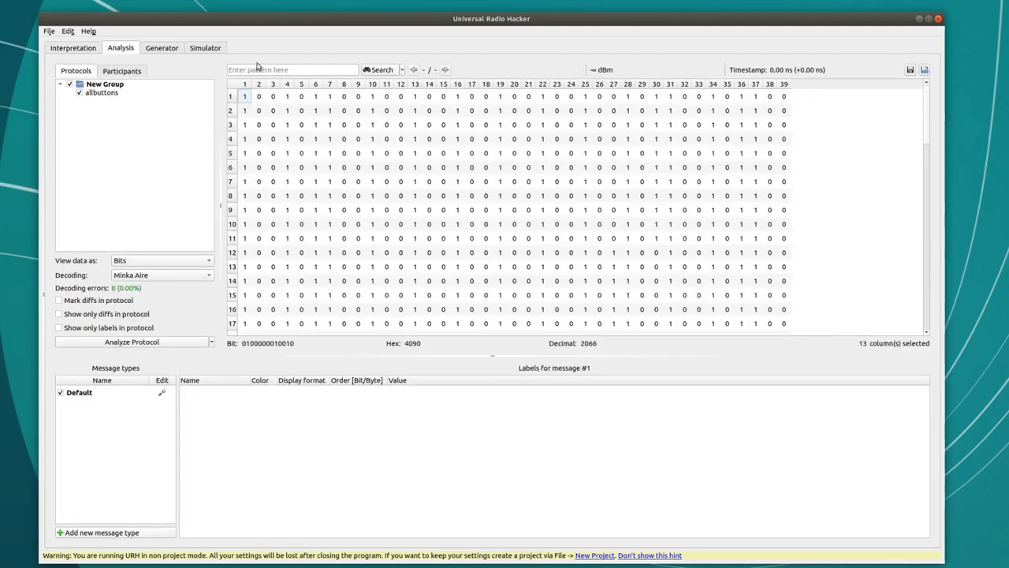
click(231, 98)
key(ctrl+a)
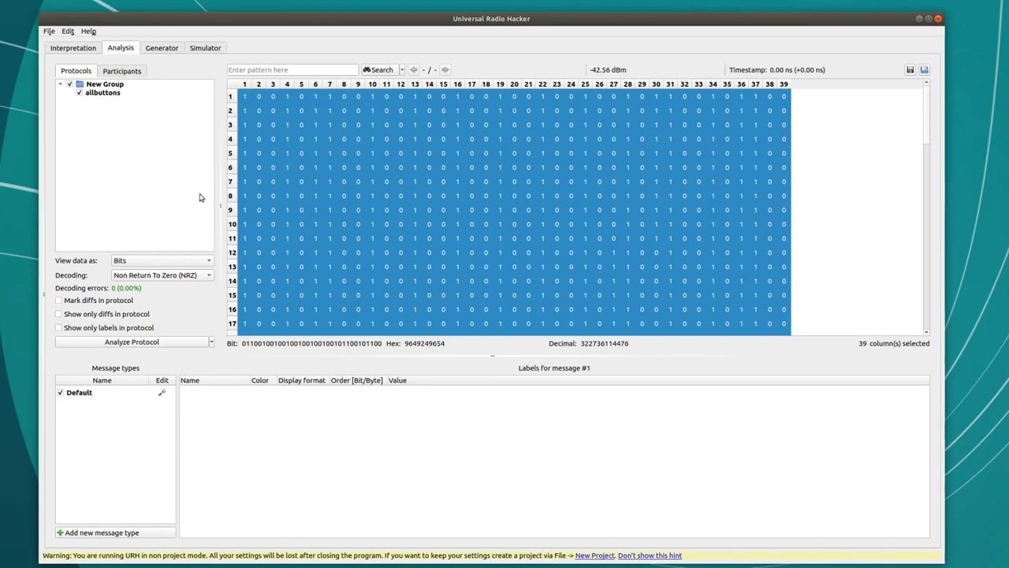
click(188, 275)
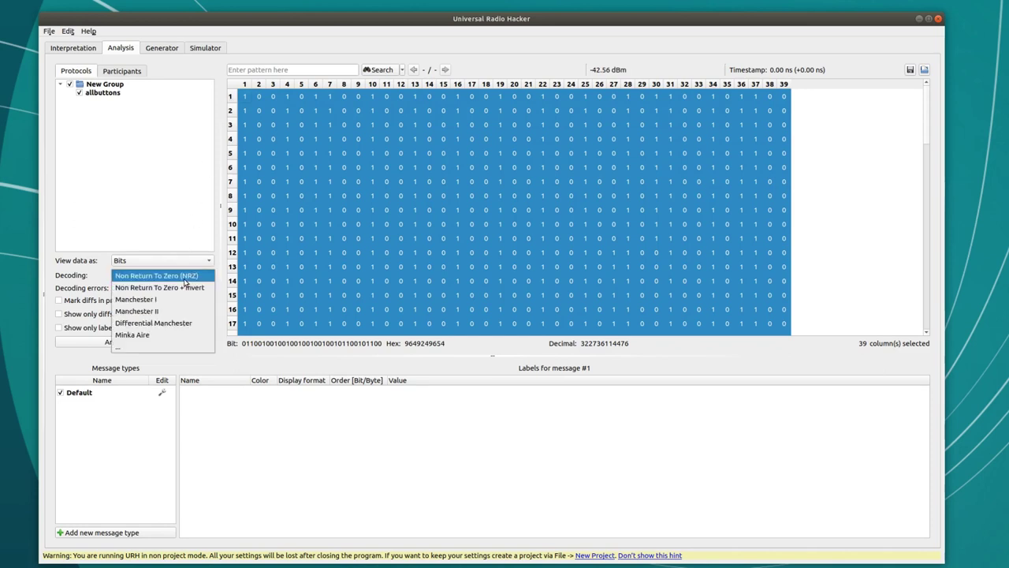
click(174, 333)
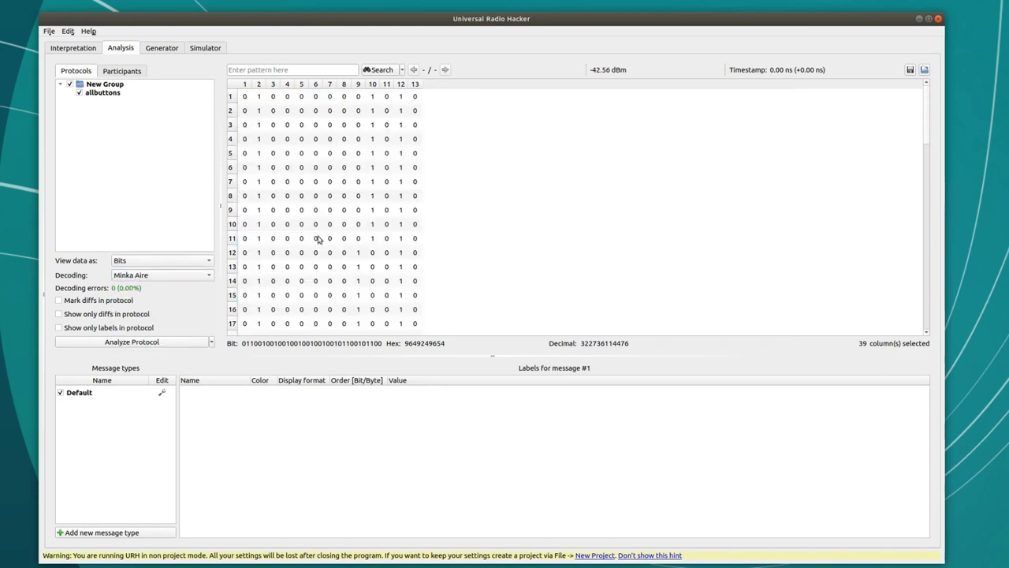
Compare the first eight and last five bit columns across all decoded allbuttons messages
drag(244, 96, 360, 99)
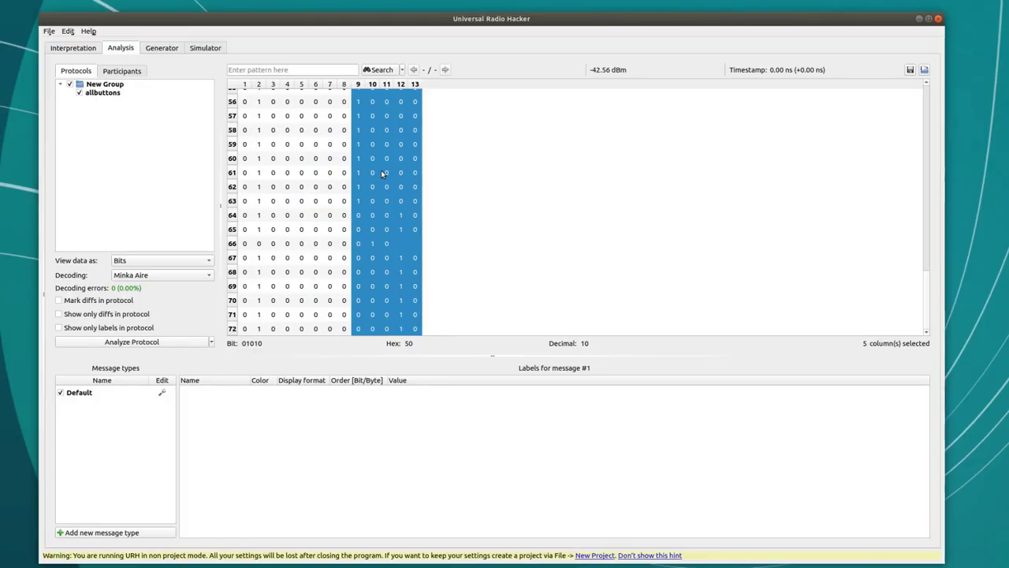
scroll(379, 173, up, 5)
scroll(379, 173, up, 14)
Create a label named identifier over bits 1 to 8 of the allbuttons messages
drag(244, 84, 344, 84)
right_click(317, 103)
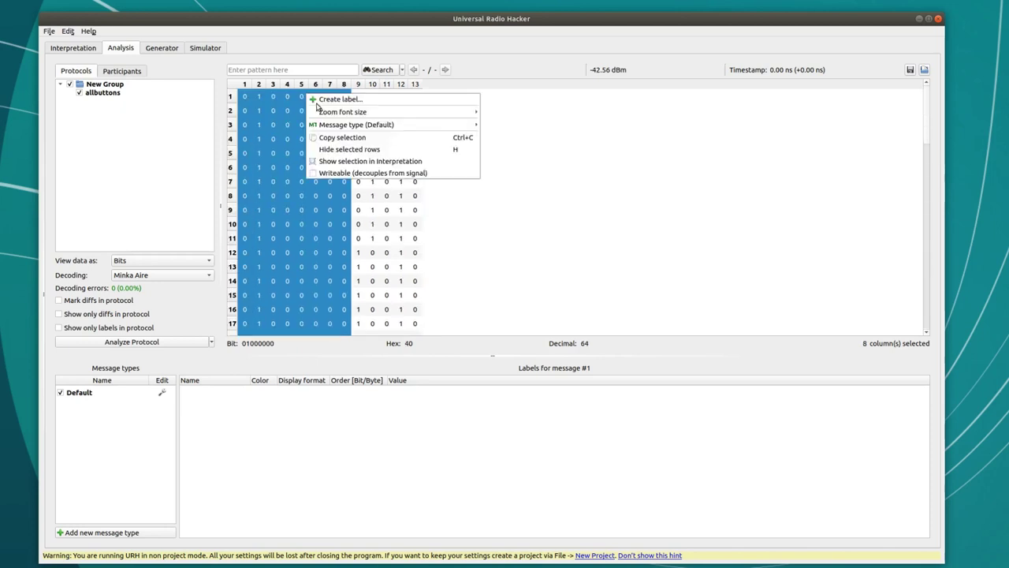
click(318, 100)
key(ctrl+a)
text(identifier)
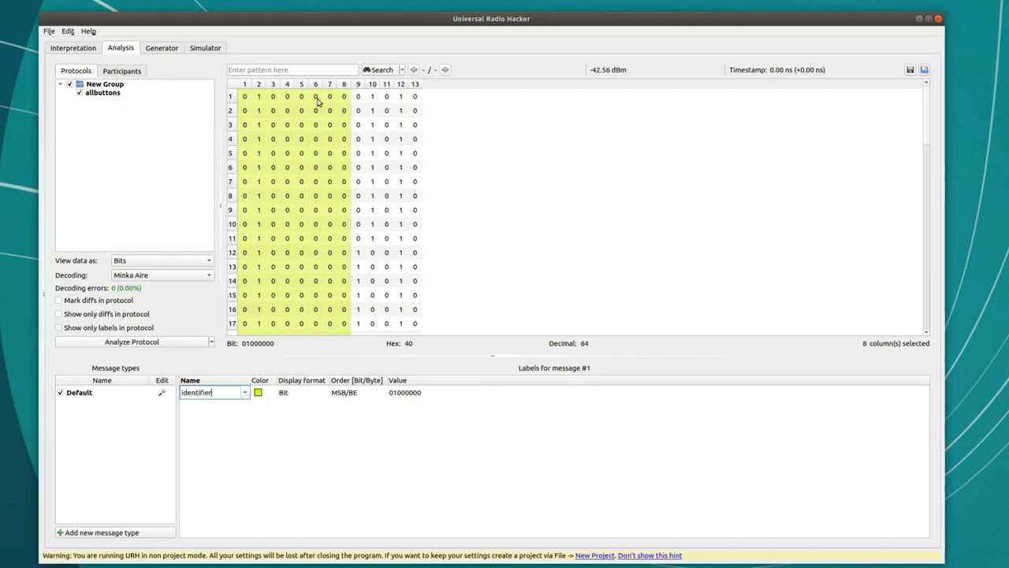
key(Return)
Create a label named command over bits 9 to 13 of the allbuttons messages
drag(357, 84, 414, 84)
right_click(382, 95)
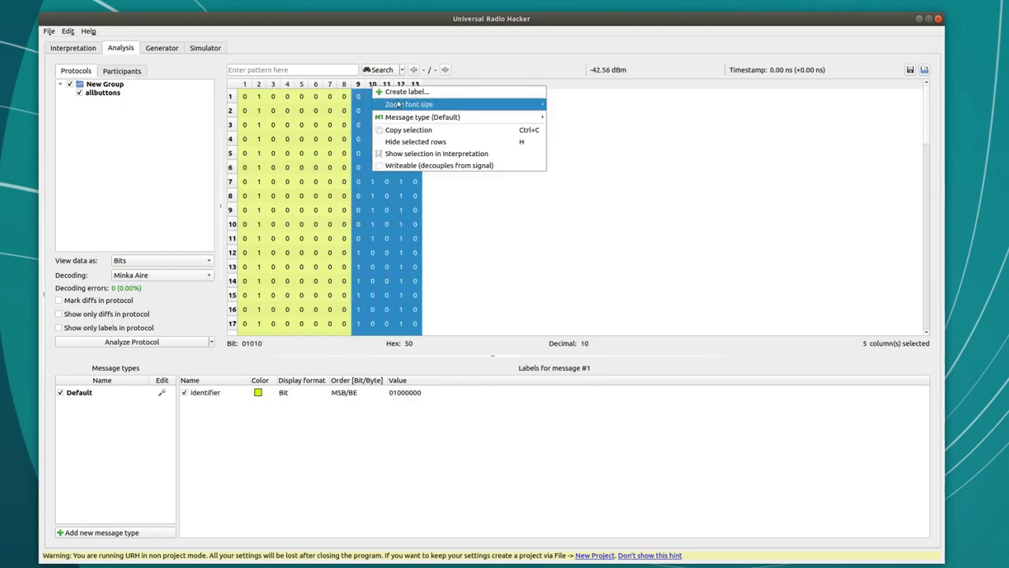
click(406, 95)
key(ctrl+a)
text(command)
key(Return)
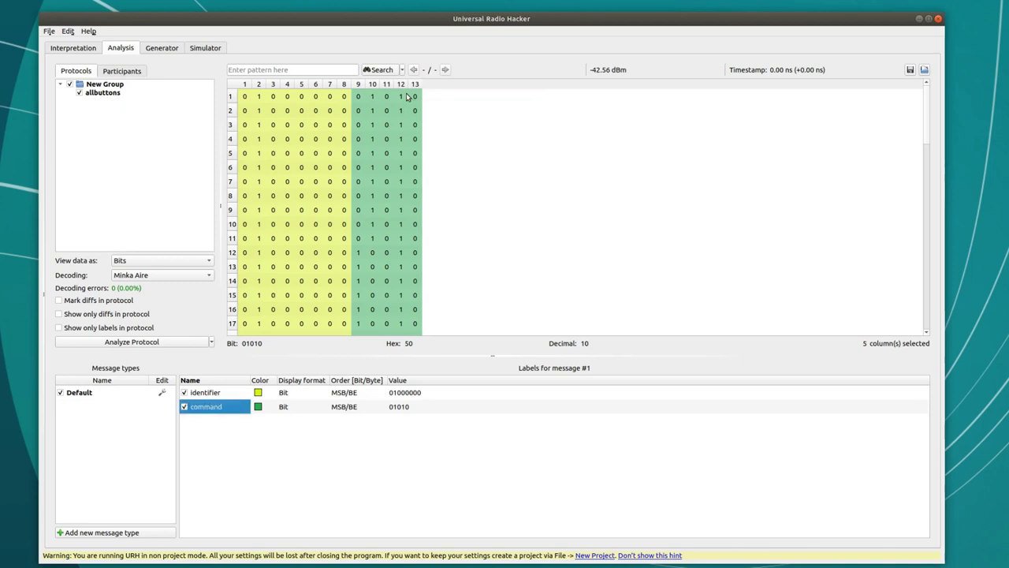